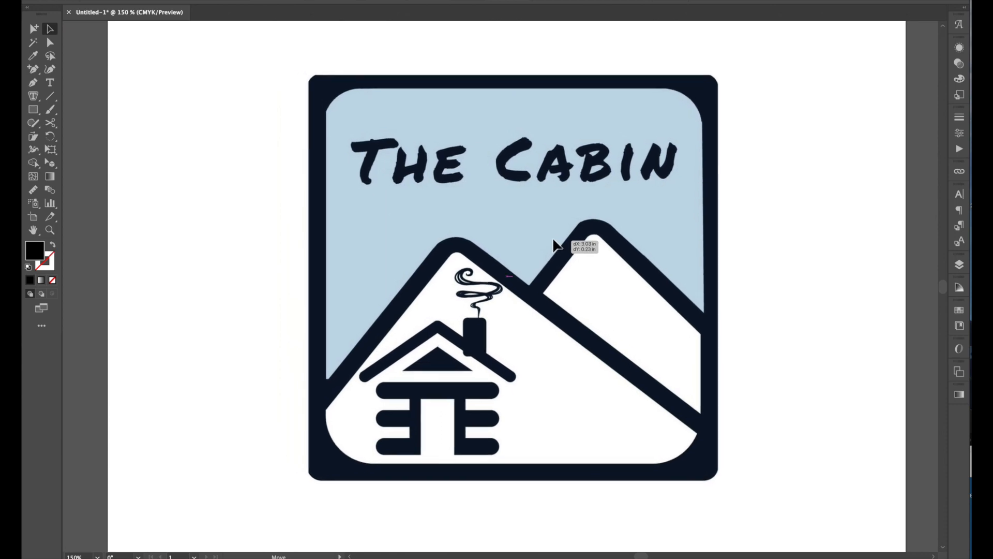
# Step: Examine the edges of the chimney smoke and mountain outlines in the cabin logo at up to 4800% magnification
pyautogui.click(815, 242)
pyautogui.press('super+equal')
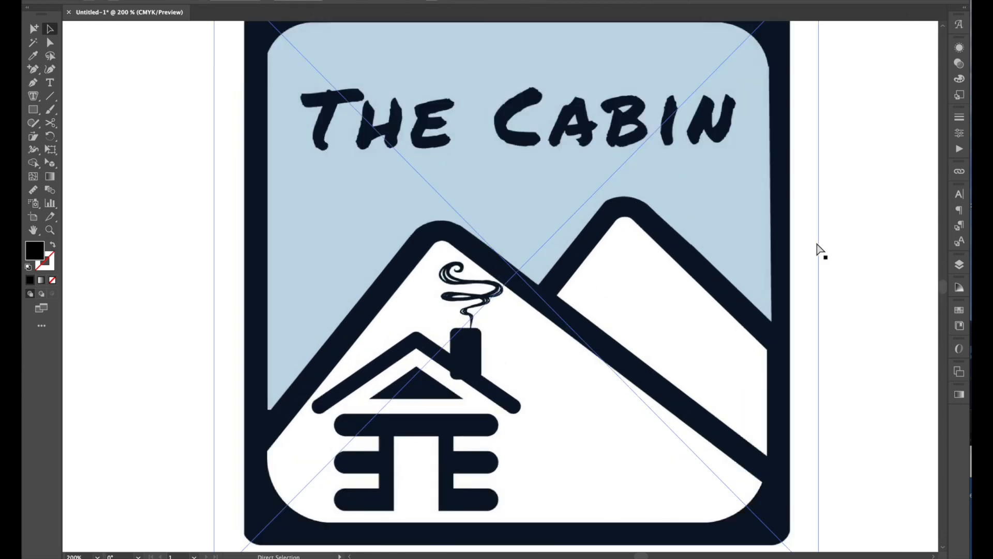
pyautogui.press('super+minus')
pyautogui.press('super+equal')
pyautogui.press('super+equal')
pyautogui.press('super+equal')
pyautogui.press('super+equal')
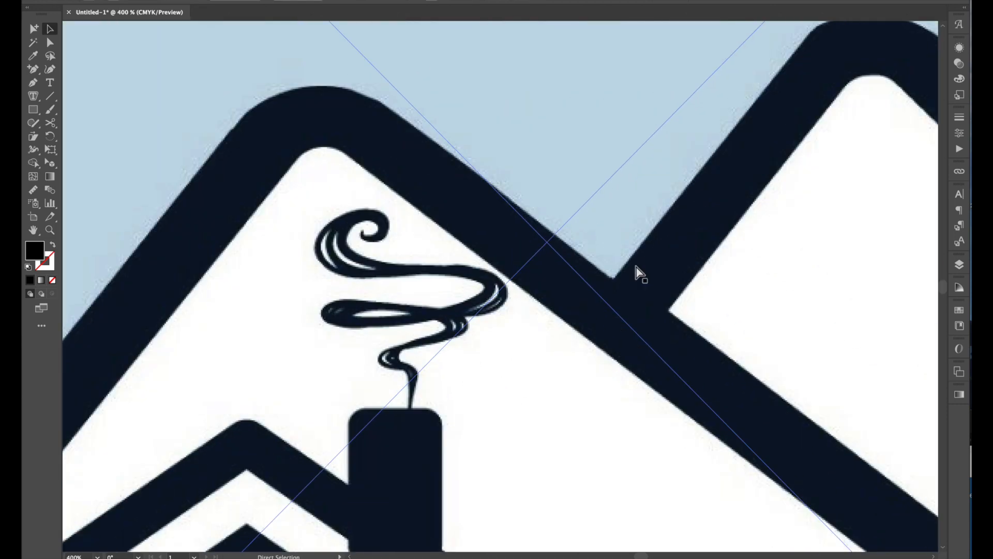
pyautogui.press('super+equal')
pyautogui.press('super+equal')
pyautogui.press('super+equal')
pyautogui.press('super+equal')
pyautogui.press('super+equal')
pyautogui.press('super+equal')
pyautogui.press('super+equal')
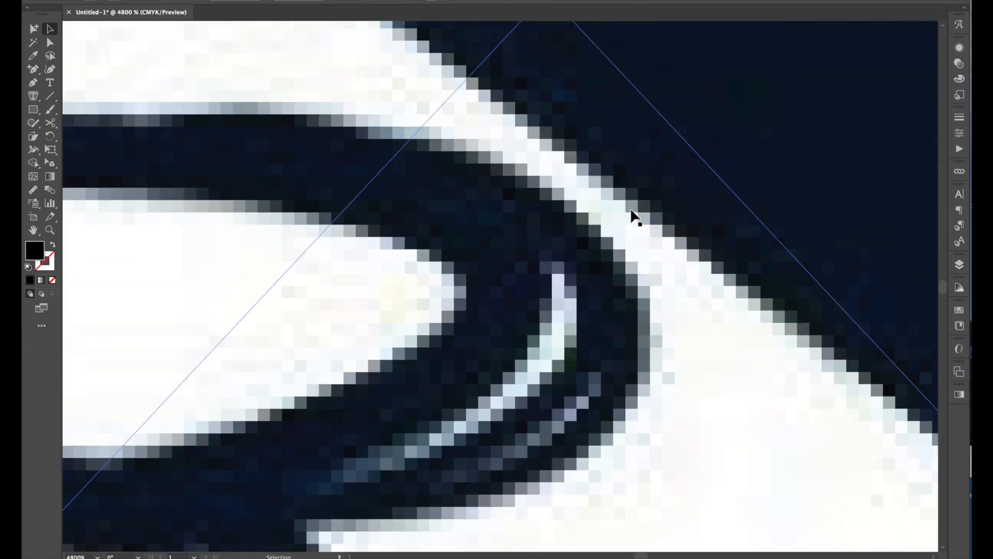
pyautogui.keyDown('alt'); pyautogui.scroll(-5, 608, 233); pyautogui.keyUp('alt')
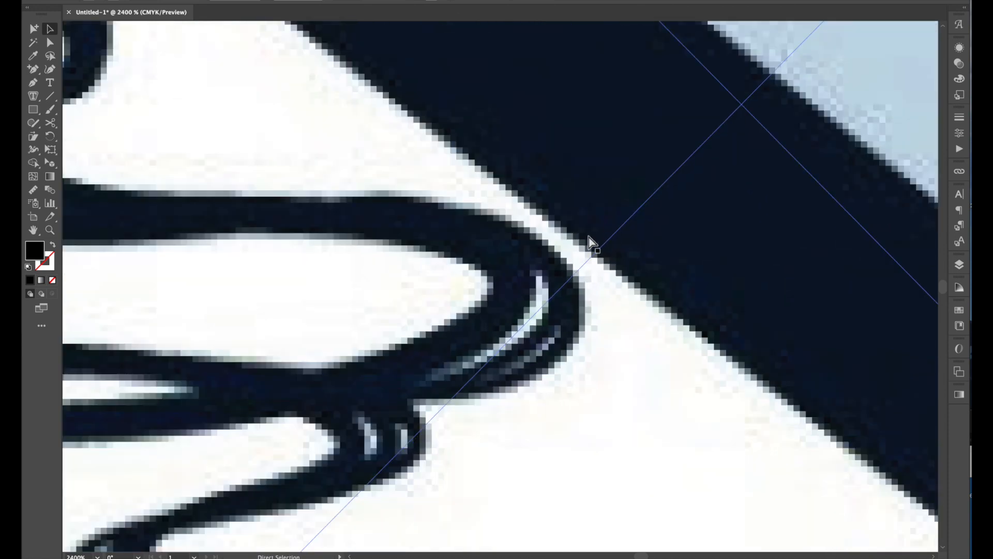
pyautogui.keyDown('alt'); pyautogui.scroll(5, 590, 243); pyautogui.keyUp('alt')
pyautogui.keyDown('alt'); pyautogui.scroll(-8, 589, 242); pyautogui.keyUp('alt')
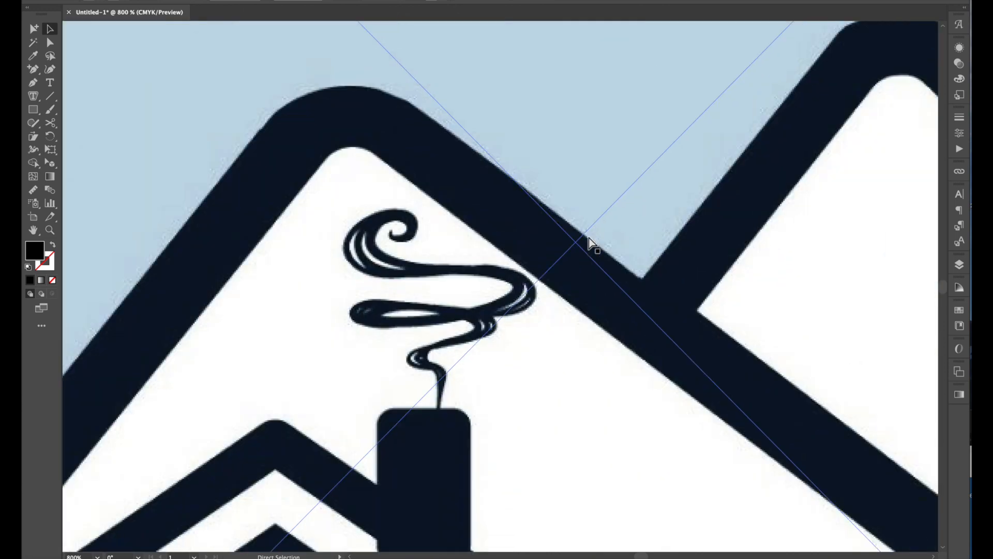
pyautogui.press('super+minus')
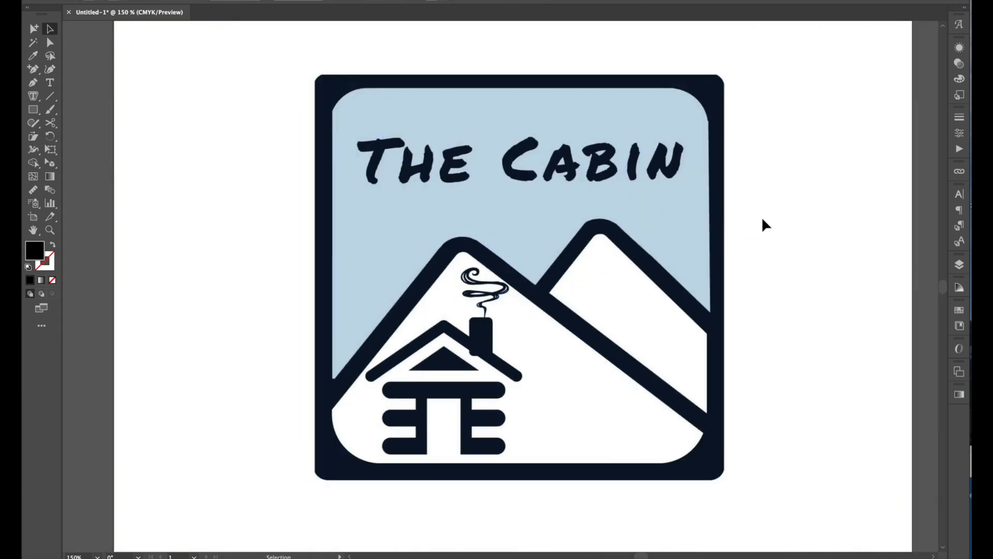
pyautogui.moveTo(708, 224); pyautogui.dragTo(747, 235)
pyautogui.press('space')
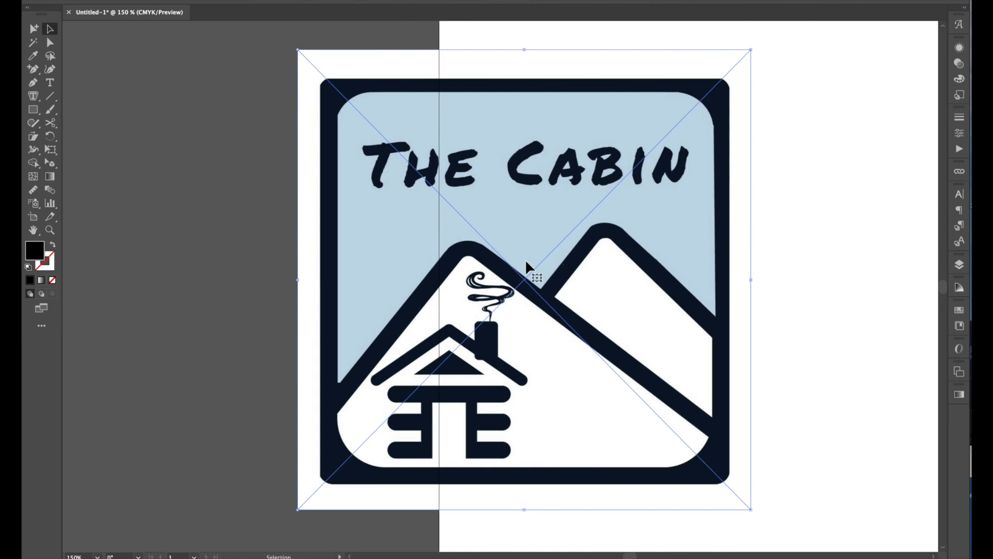
pyautogui.moveTo(461, 262); pyautogui.dragTo(427, 257)
pyautogui.press('space')
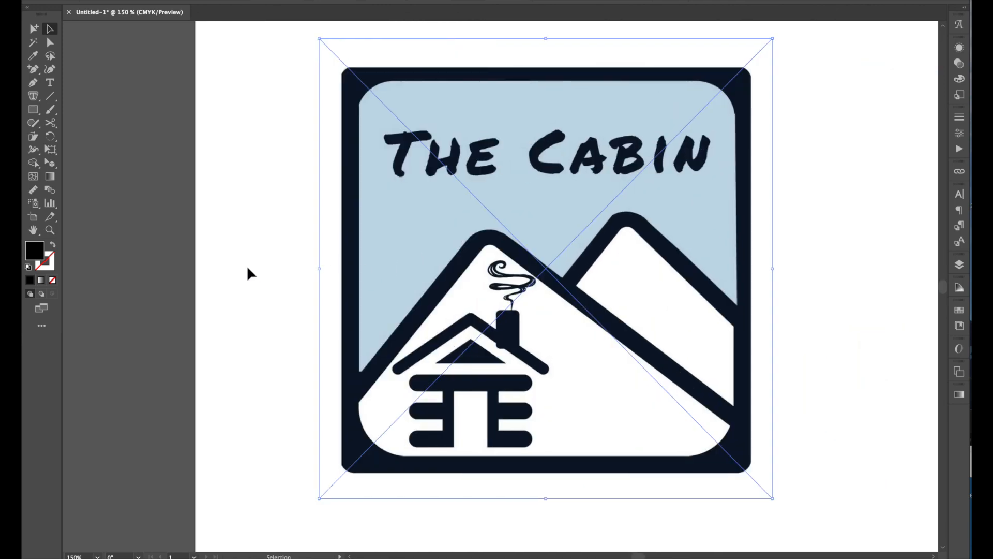
# Step: Examine the smoke, mountain outline and frame edge of the cabin logo at 1200% magnification
pyautogui.press('a')
pyautogui.scroll(10, 428, 277)
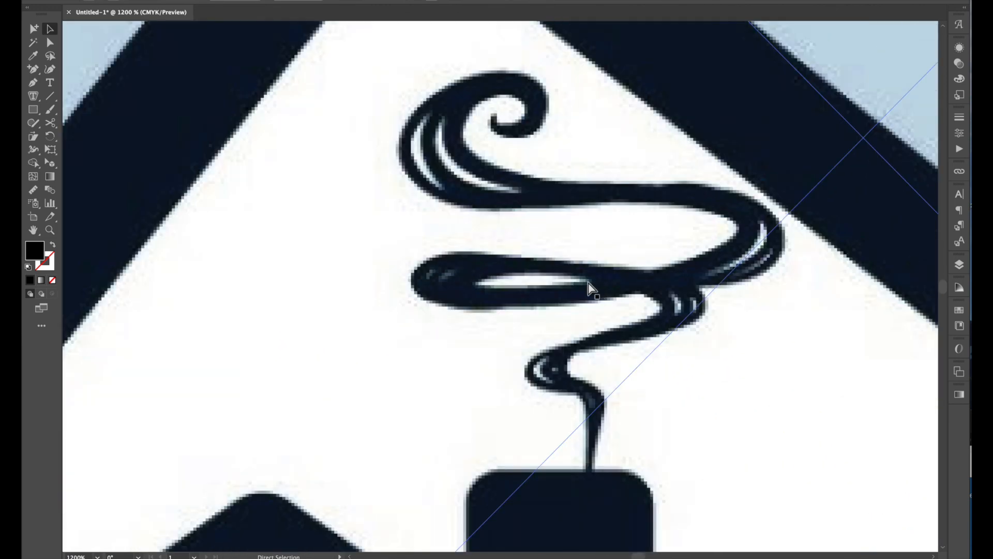
pyautogui.press('space')
pyautogui.moveTo(312, 265); pyautogui.dragTo(616, 275)
pyautogui.moveTo(348, 272); pyautogui.dragTo(550, 265)
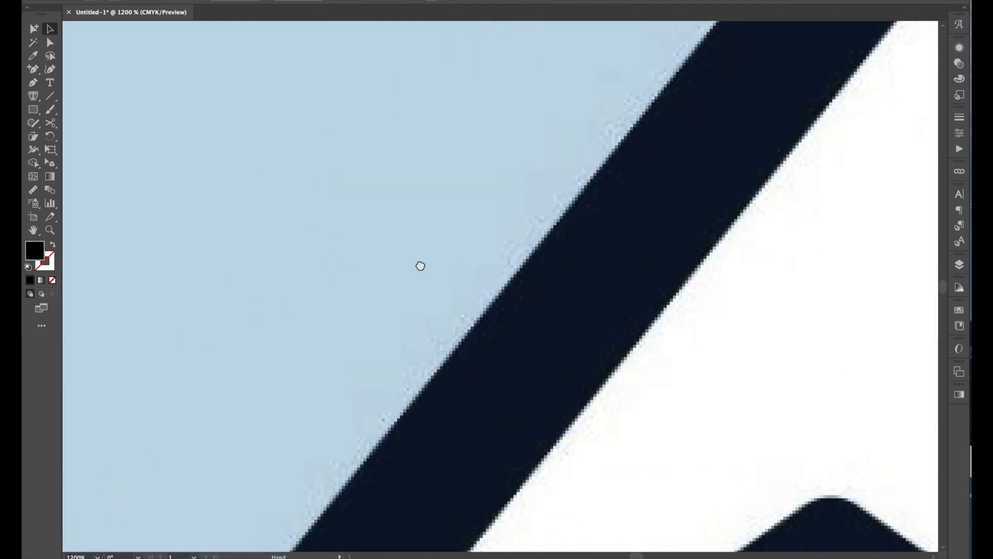
pyautogui.moveTo(419, 266); pyautogui.dragTo(584, 262)
pyautogui.moveTo(277, 264); pyautogui.dragTo(324, 242)
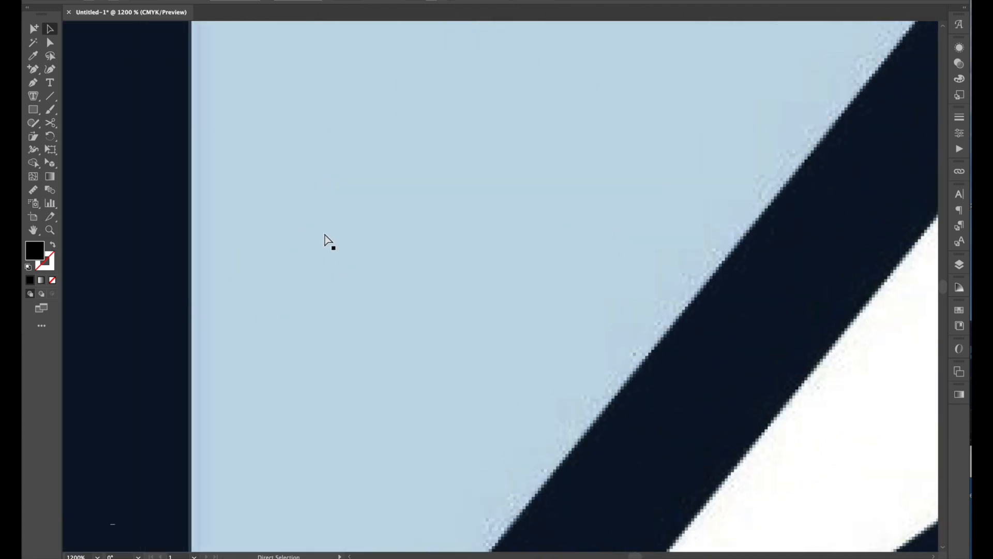
pyautogui.hotkey('ctrl', '-')
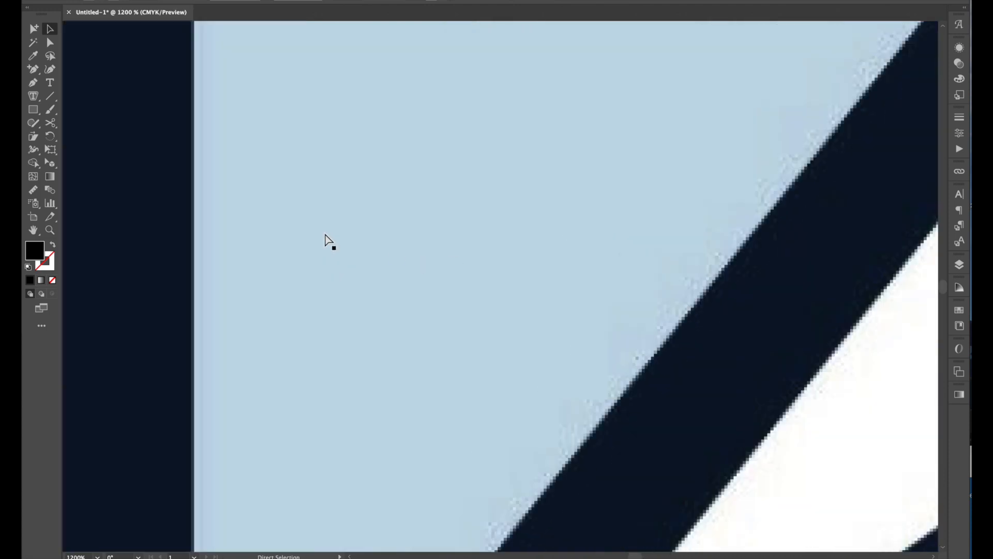
pyautogui.hotkey('ctrl', '-')
pyautogui.hotkey('ctrl', '-')
pyautogui.hotkey('ctrl', '-')
pyautogui.hotkey('ctrl', '-')
pyautogui.hotkey('ctrl', '-')
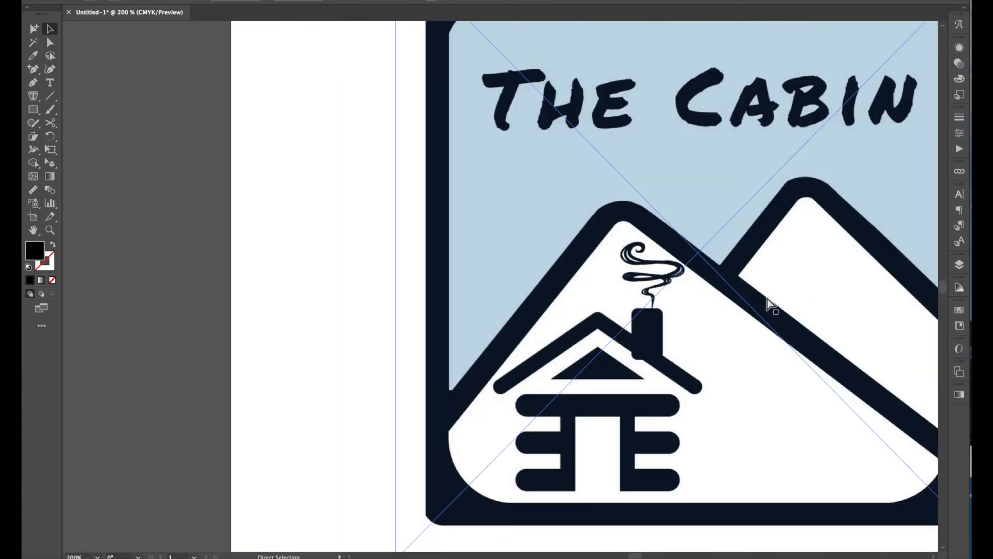
pyautogui.moveTo(215, 131); pyautogui.dragTo(95, 160)
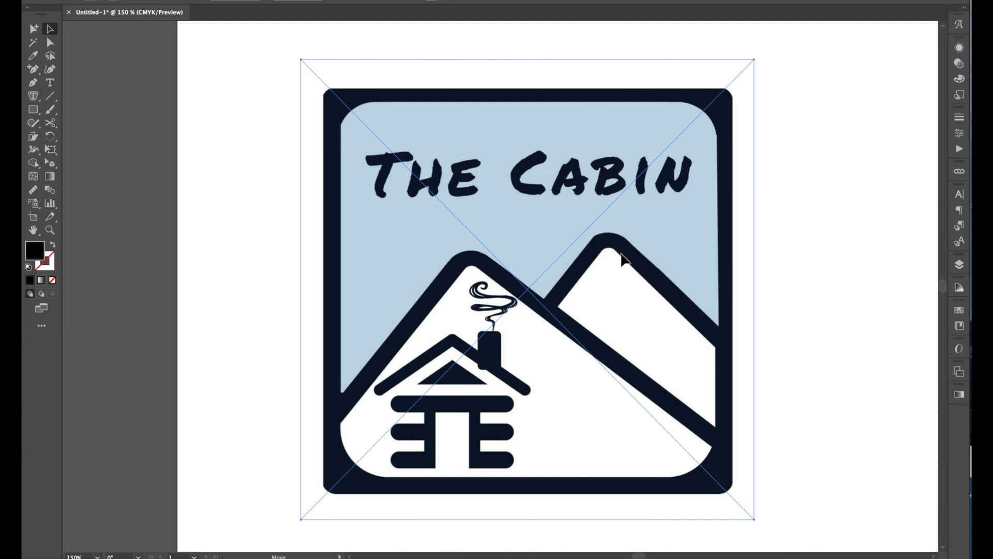
pyautogui.hotkey('ctrl', 'z')
pyautogui.click(267, 244)
pyautogui.hotkey('ctrl', '-')
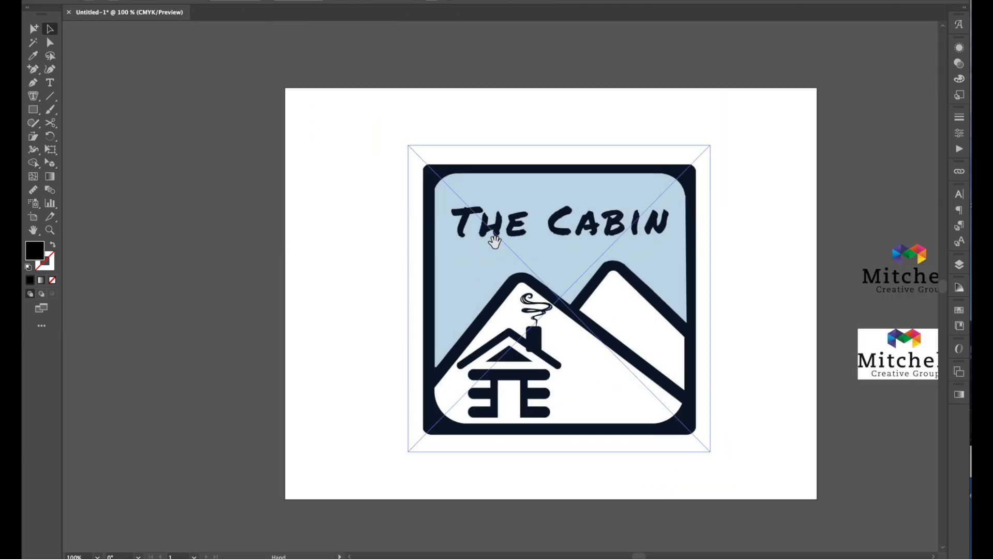
pyautogui.moveTo(495, 240); pyautogui.dragTo(386, 240)
pyautogui.hotkey('ctrl', '+')
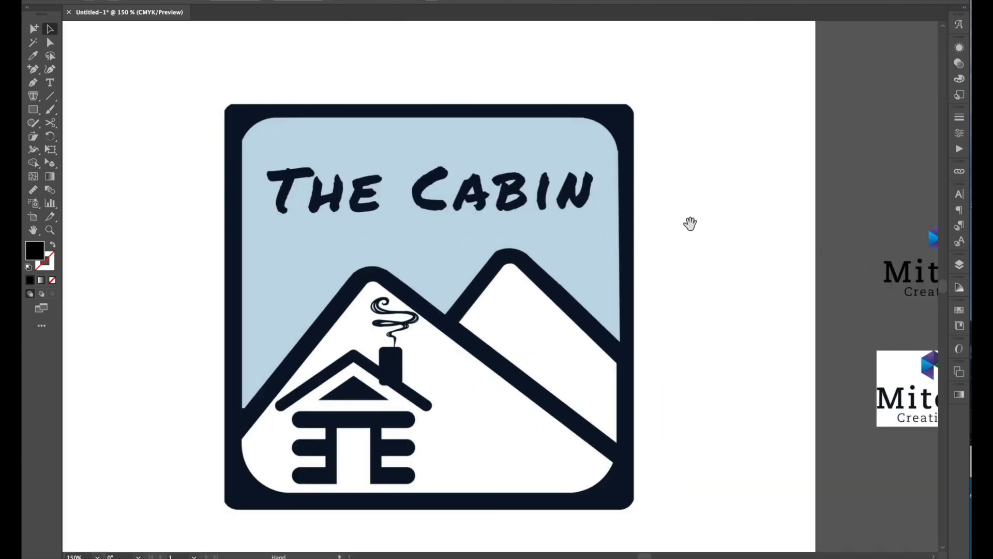
pyautogui.moveTo(690, 223); pyautogui.dragTo(743, 225)
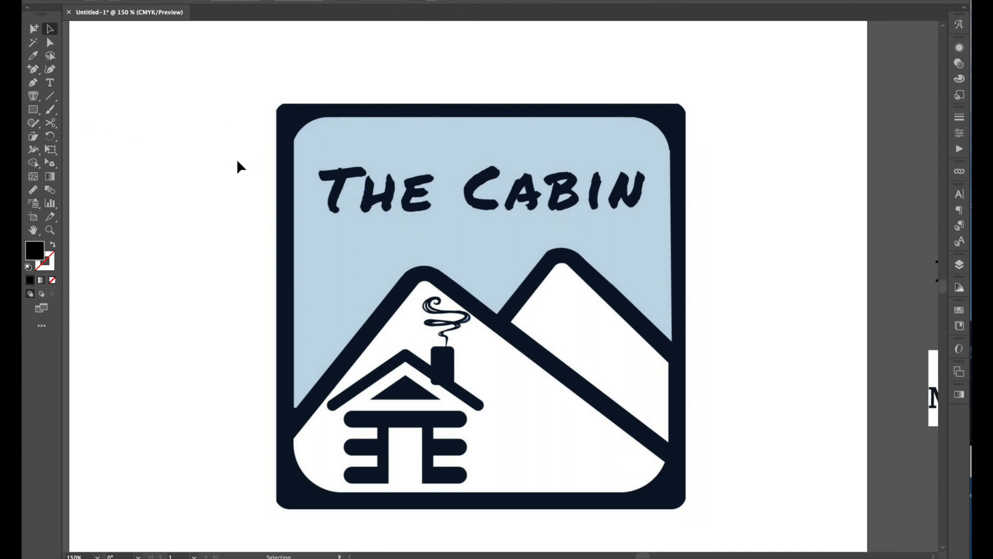
# Step: Draw a rounded rectangle over the cabin logo, matching the outer edges of its dark frame
pyautogui.click(34, 110)
pyautogui.click(71, 122)
pyautogui.moveTo(277, 104); pyautogui.dragTo(685, 492)
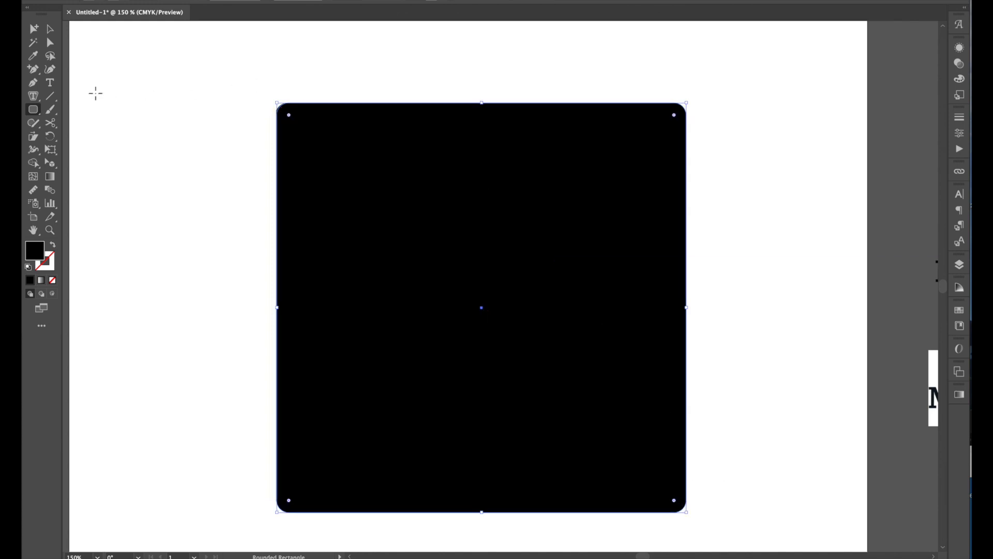
# Step: Move the black rounded rectangle off the logo and shift the logo image the opposite way so both sit side by side
pyautogui.click(50, 29)
pyautogui.hscroll(-5, 647, 235)
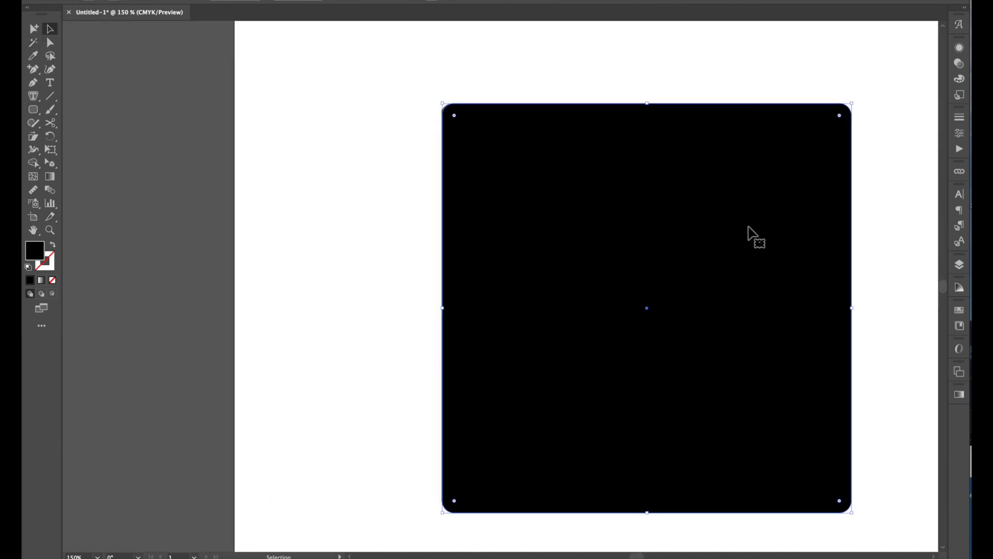
pyautogui.moveTo(755, 227); pyautogui.dragTo(462, 225)
pyautogui.moveTo(600, 188); pyautogui.dragTo(748, 189)
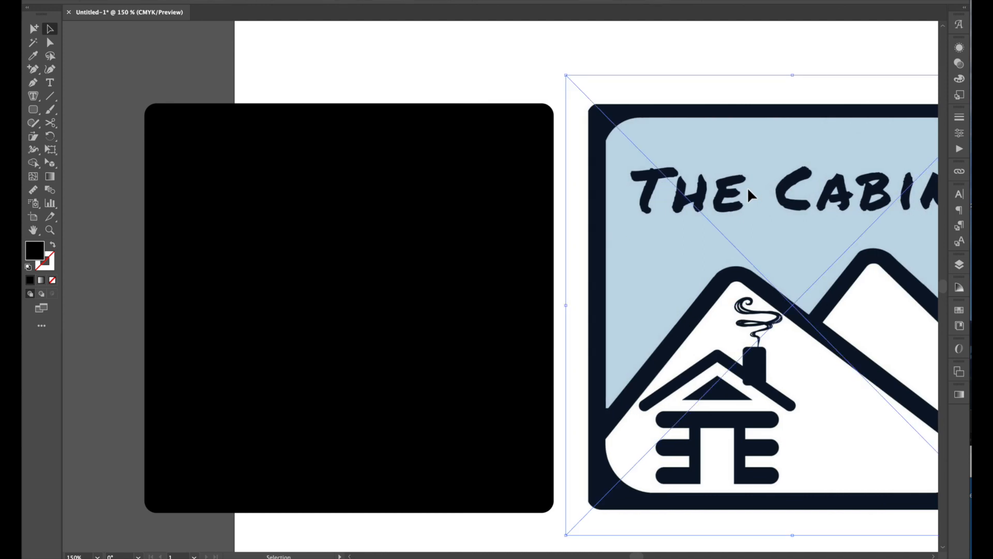
pyautogui.hscroll(3, 747, 187)
# Step: Round the corners of the black rectangle slightly more with its live corner control and deselect it
pyautogui.click(393, 155)
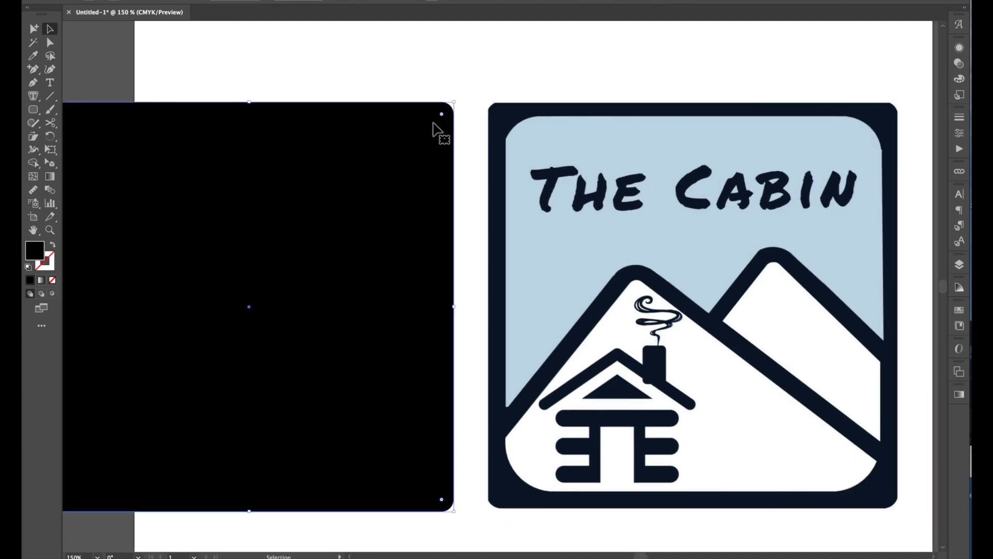
pyautogui.moveTo(441, 114)
pyautogui.mouseDown()
pyautogui.moveTo(349, 211)
pyautogui.moveTo(439, 121)
pyautogui.moveTo(319, 221)
pyautogui.moveTo(463, 137)
pyautogui.moveTo(286, 248)
pyautogui.moveTo(432, 171)
pyautogui.moveTo(419, 155)
pyautogui.moveTo(455, 124)
pyautogui.moveTo(436, 132)
pyautogui.moveTo(447, 124)
pyautogui.mouseUp()
pyautogui.click(489, 80)
pyautogui.click(439, 61)
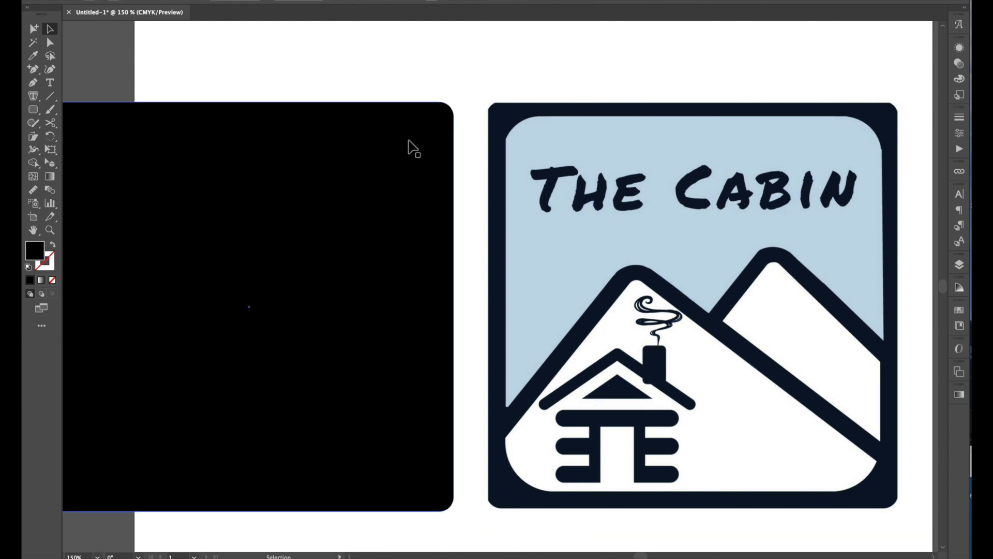
# Step: Fill the large rounded rectangle with the dark navy sampled from the logo's frame using the Eyedropper
pyautogui.click(408, 145)
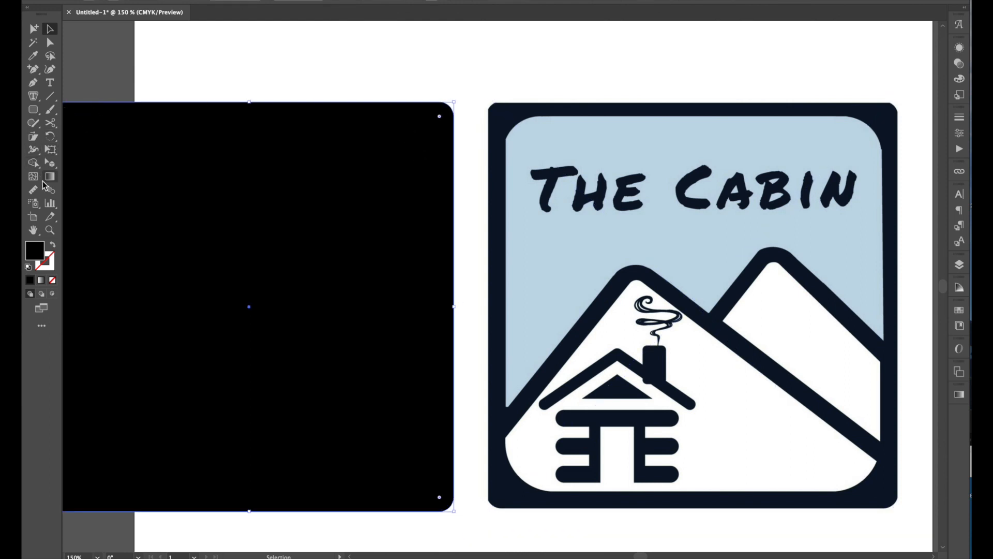
pyautogui.click(33, 56)
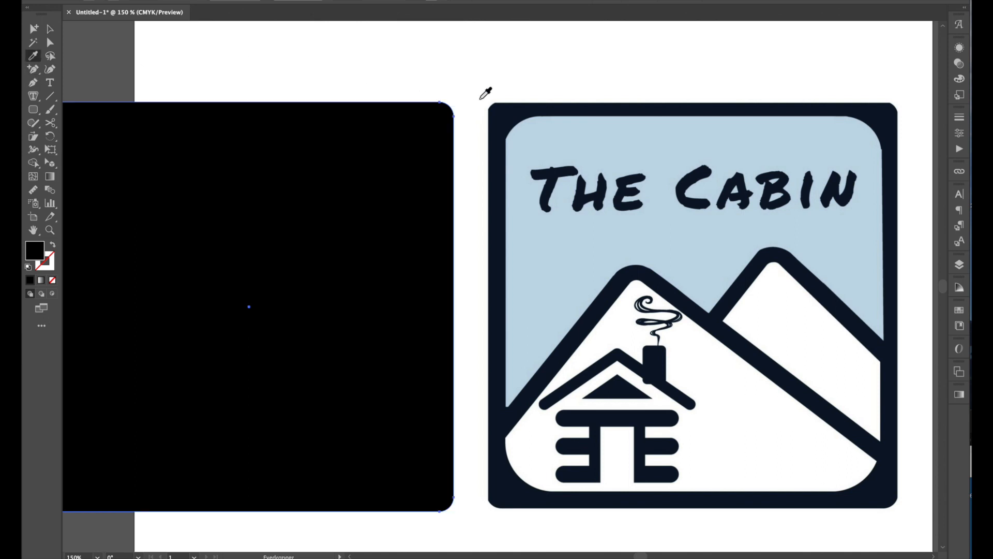
pyautogui.click(516, 109)
pyautogui.press('v')
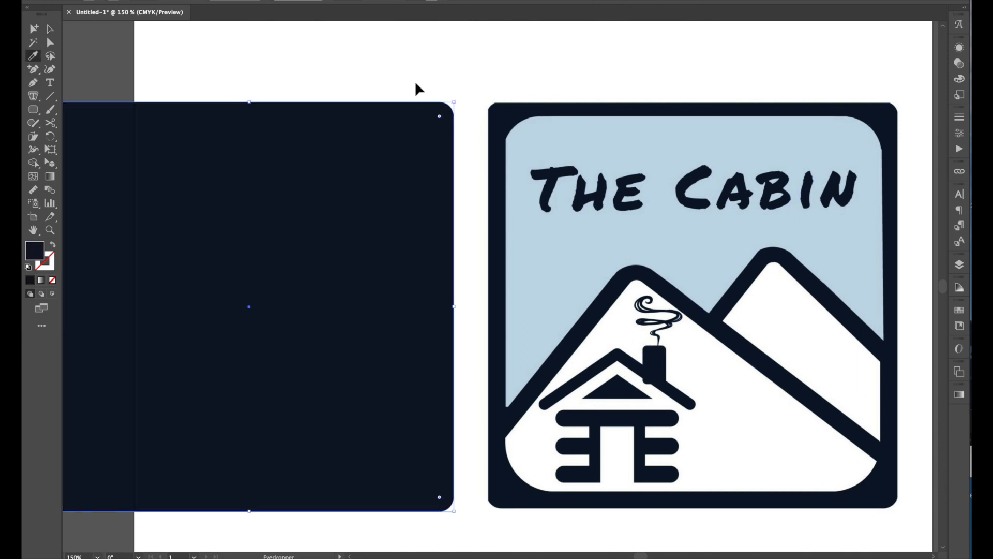
pyautogui.hotkey('ctrl', 'z')
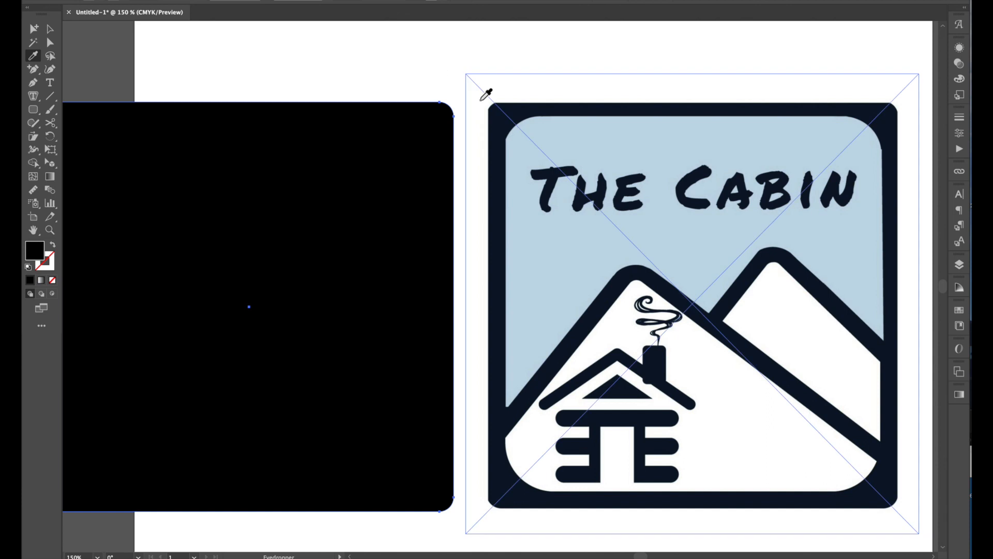
pyautogui.click(506, 121)
pyautogui.click(54, 29)
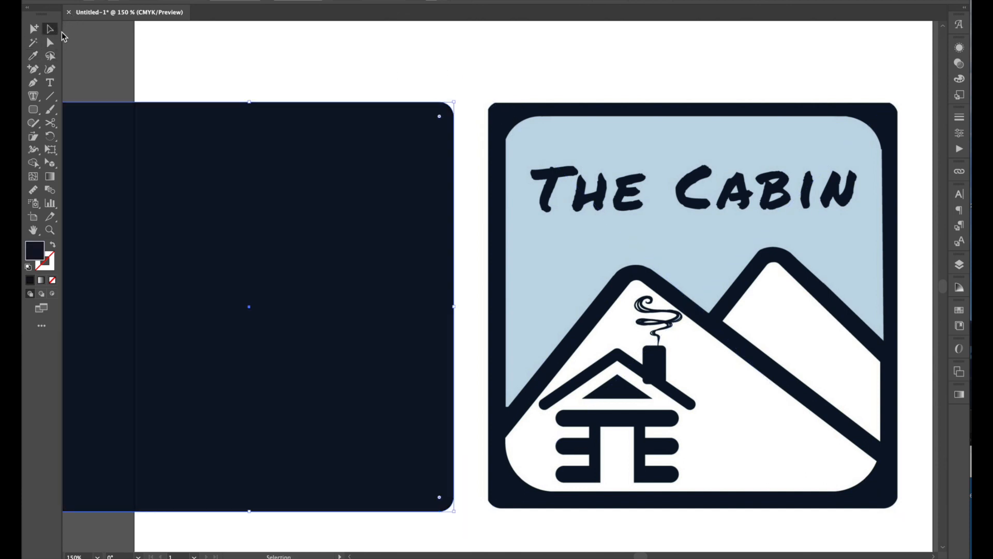
pyautogui.click(94, 53)
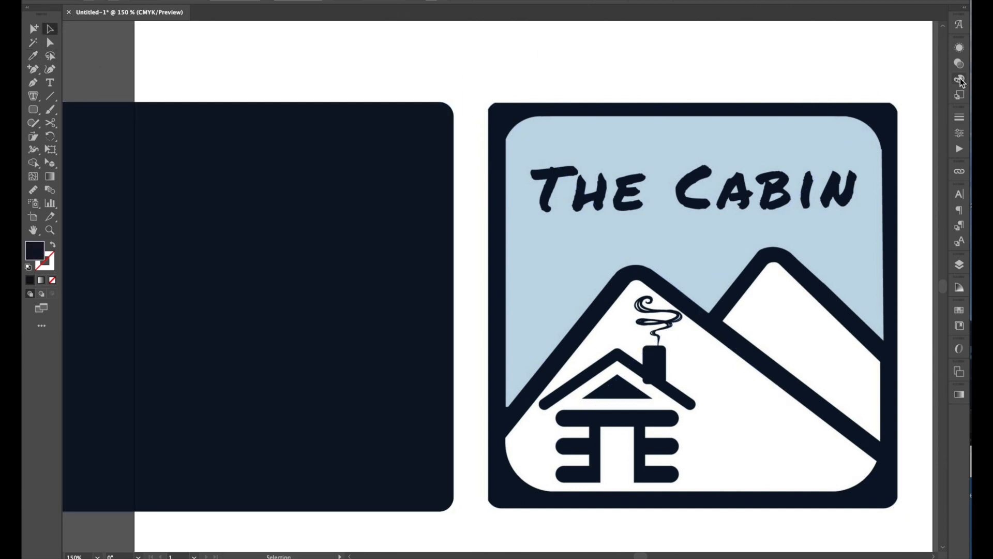
# Step: Display the CMYK and hex colour values of the large rounded rectangle's fill
pyautogui.click(437, 166)
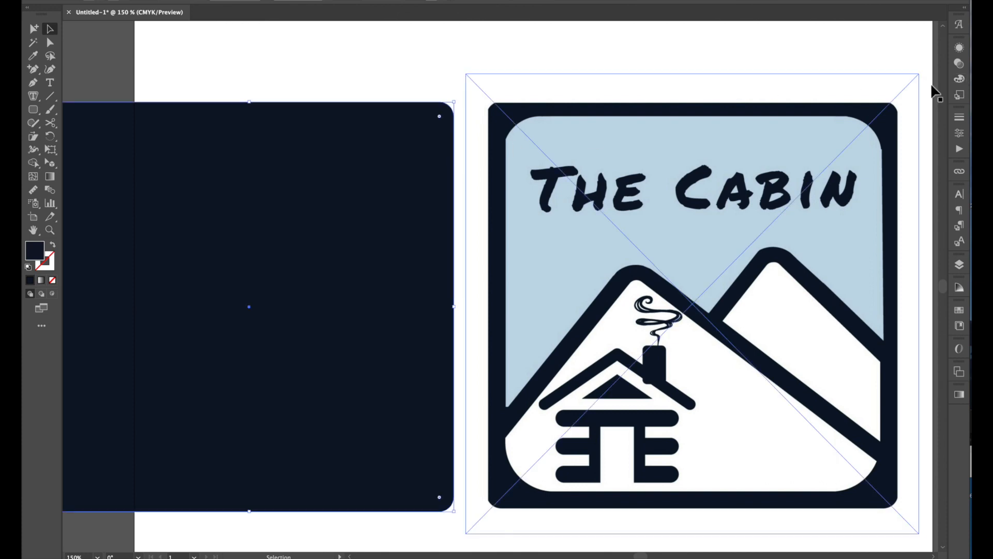
pyautogui.click(960, 79)
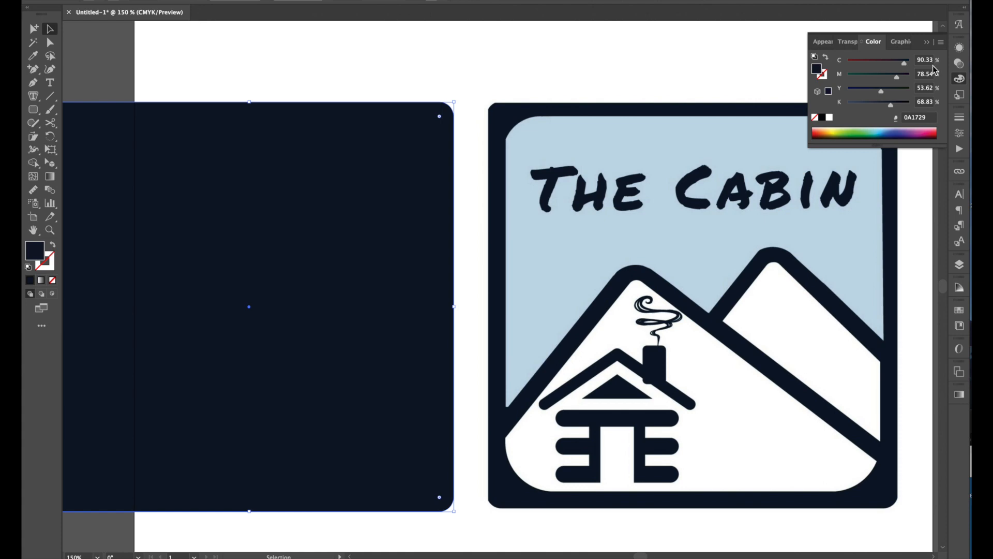
pyautogui.click(386, 73)
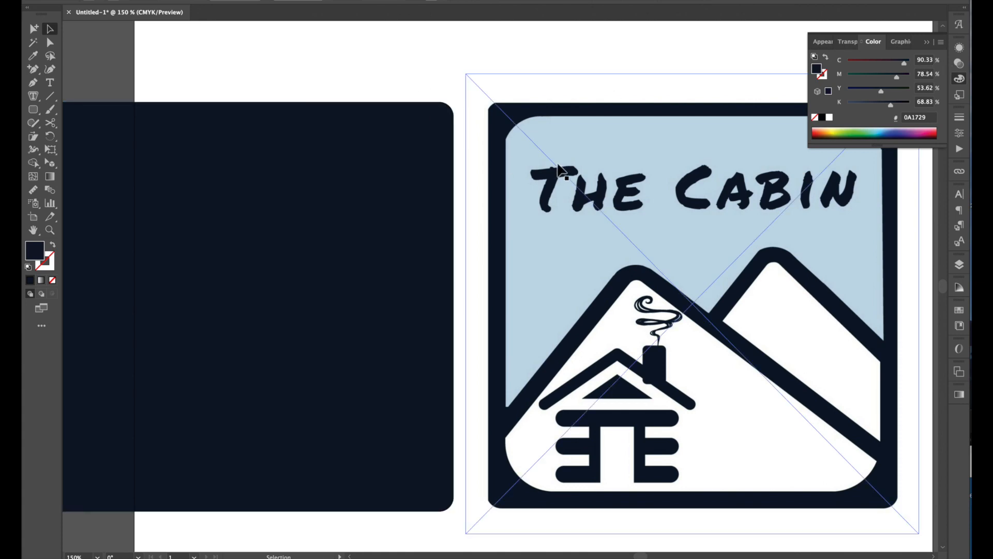
# Step: Draw a second rounded rectangle over the logo's inner picture area and move it so it overlaps the large navy rectangle
pyautogui.moveTo(411, 78); pyautogui.dragTo(334, 80)
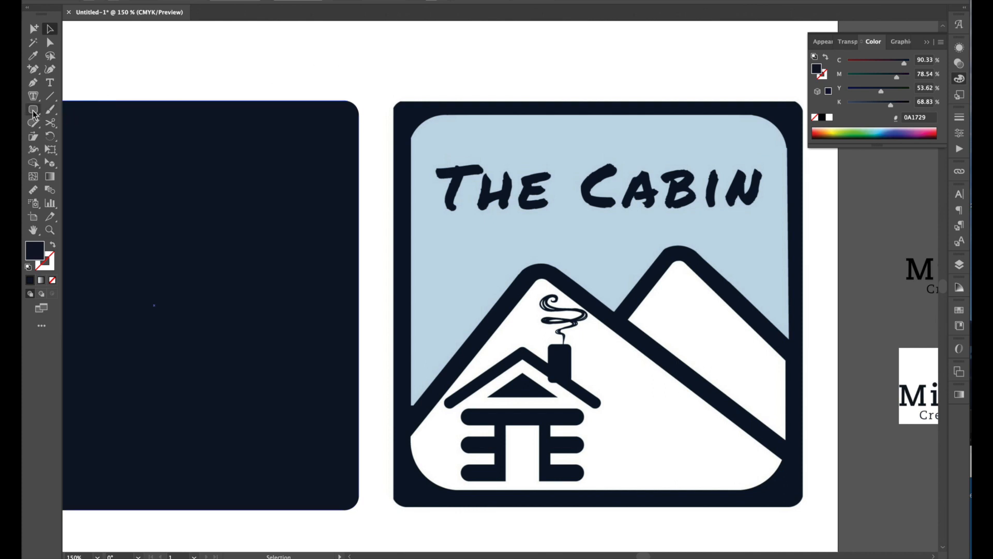
pyautogui.click(33, 109)
pyautogui.moveTo(409, 116); pyautogui.dragTo(783, 489)
pyautogui.click(50, 29)
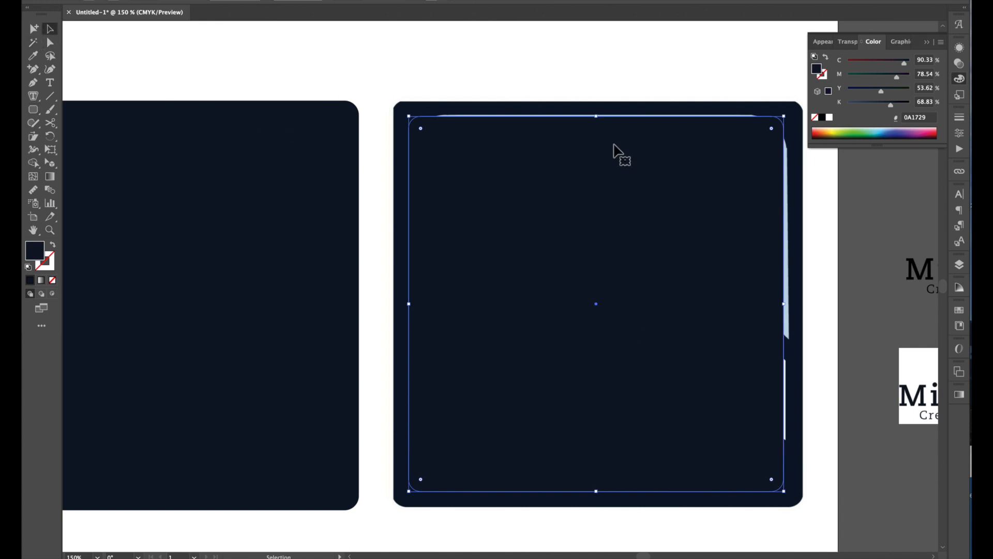
pyautogui.moveTo(658, 161); pyautogui.dragTo(389, 163)
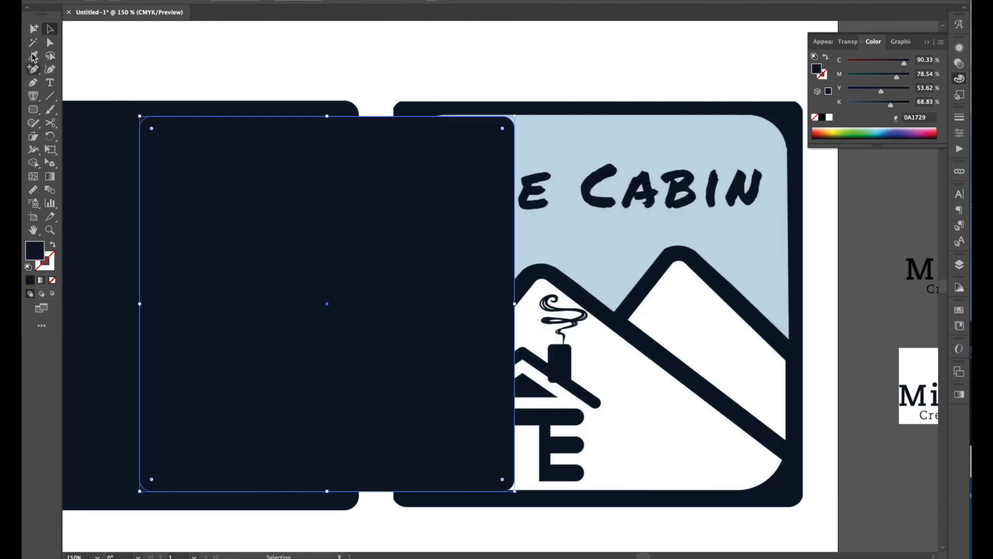
# Step: Fill the inner rounded rectangle with the light blue sampled from the logo's sky and centre it inside the navy rectangle
pyautogui.click(33, 56)
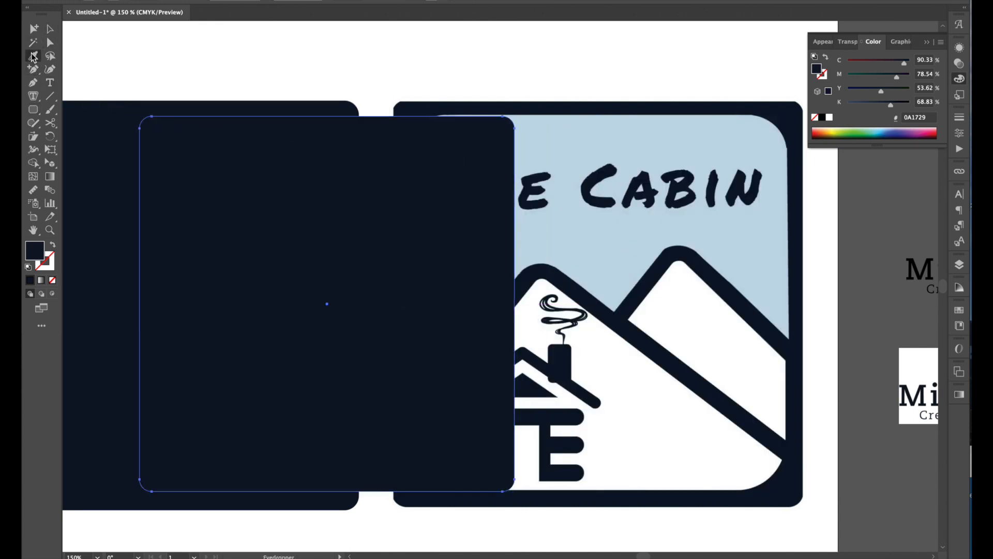
pyautogui.click(586, 128)
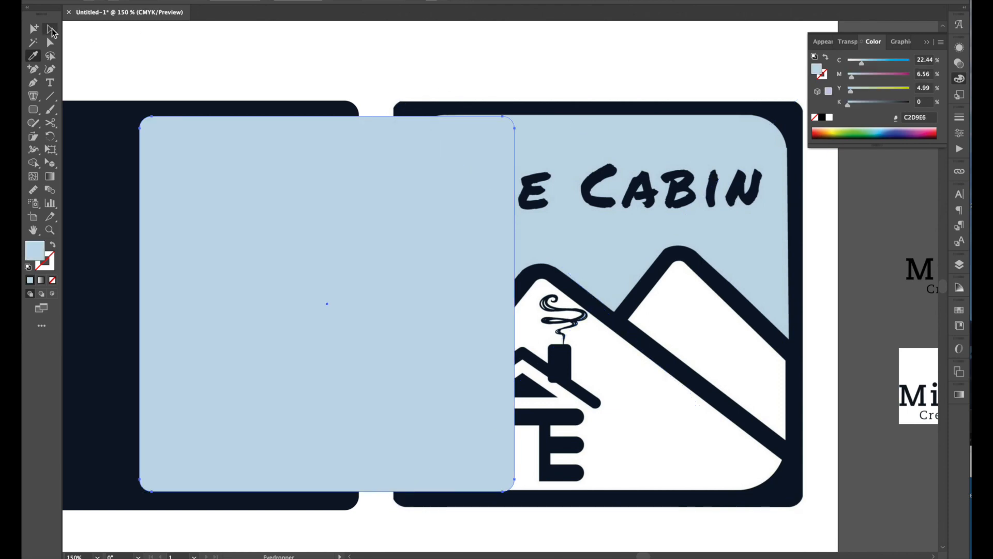
pyautogui.click(49, 29)
pyautogui.moveTo(425, 77); pyautogui.dragTo(629, 73)
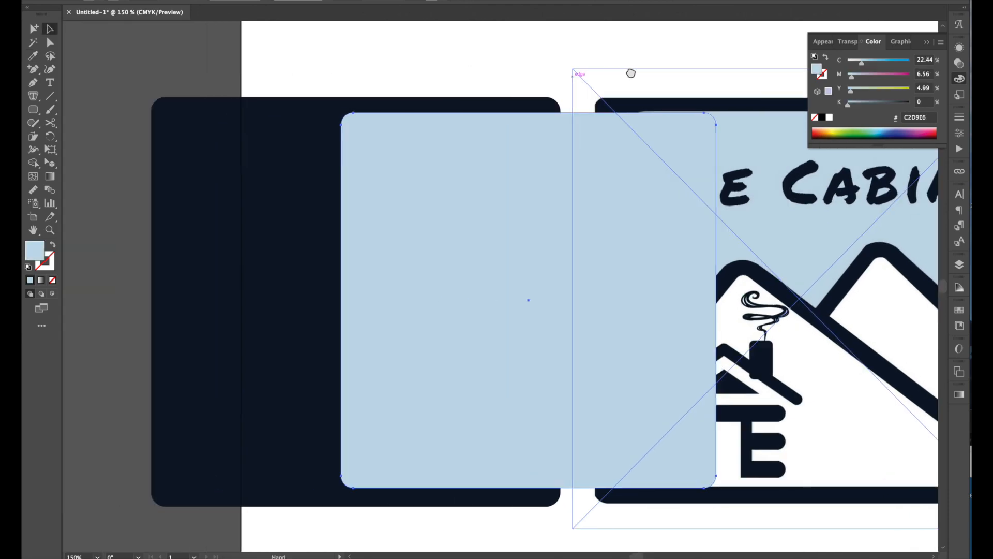
pyautogui.click(927, 43)
pyautogui.moveTo(572, 150); pyautogui.dragTo(376, 146)
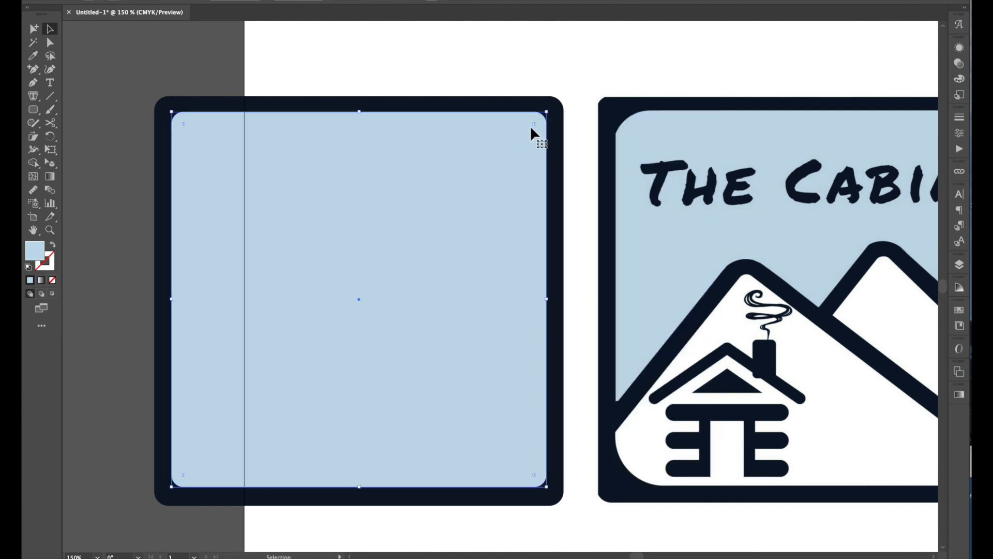
# Step: Round the corners of the light blue rectangle and the navy frame further with their live corner controls, leaving both deselected
pyautogui.moveTo(534, 124); pyautogui.dragTo(490, 147)
pyautogui.click(561, 115)
pyautogui.click(508, 84)
pyautogui.click(489, 143)
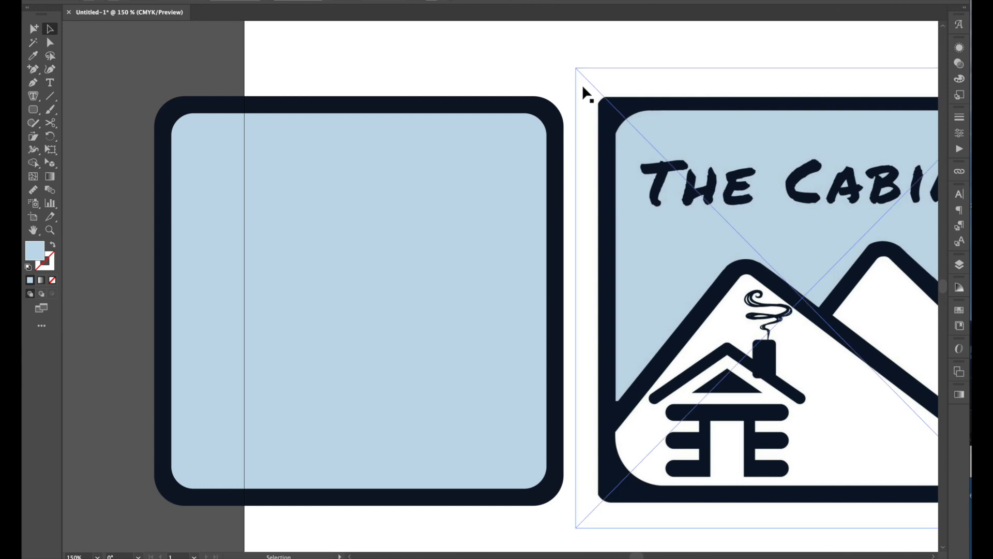
# Step: Examine the raster logo's corners and the edges of its title lettering up close
pyautogui.hotkey('ctrl', '=')
pyautogui.moveTo(672, 137); pyautogui.dragTo(617, 190)
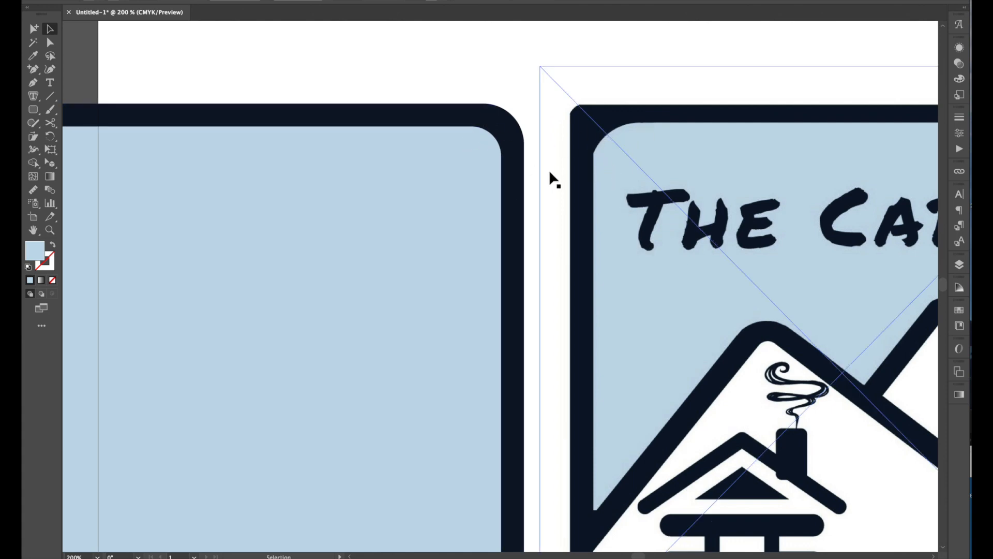
pyautogui.hotkey('ctrl', '-')
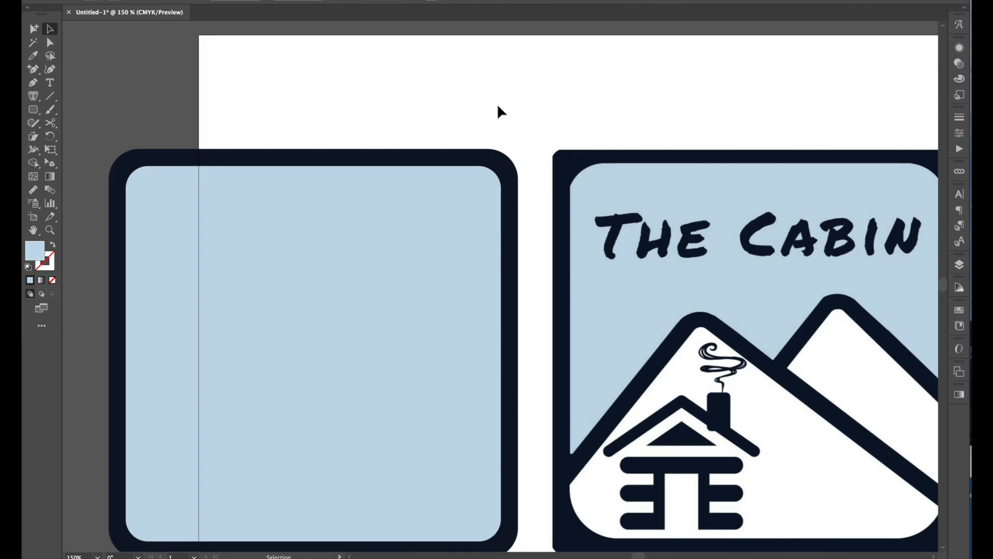
pyautogui.moveTo(504, 128); pyautogui.dragTo(356, 80)
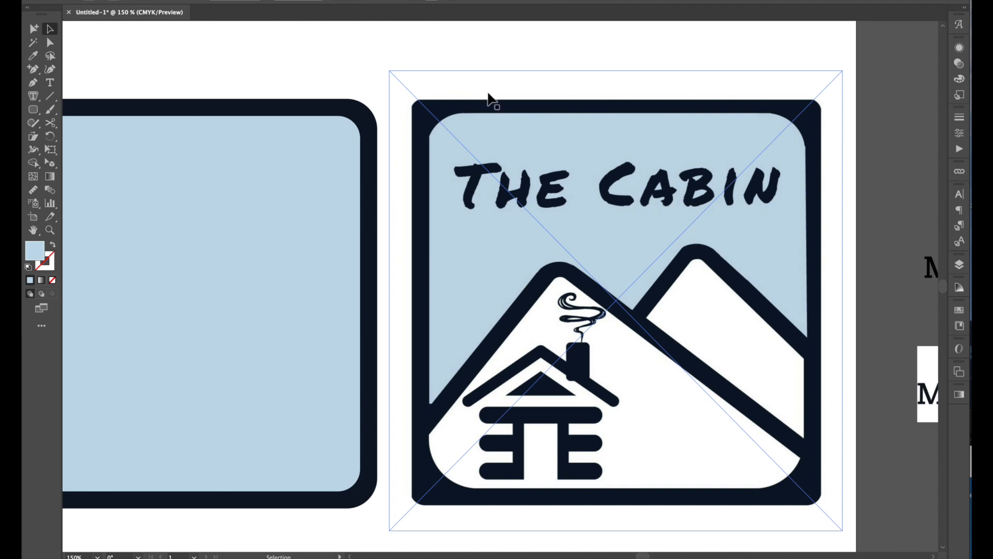
pyautogui.hotkey('ctrl', '+')
pyautogui.hotkey('ctrl', '+')
pyautogui.hotkey('ctrl', '+')
pyautogui.hotkey('ctrl', '+')
pyautogui.hotkey('ctrl', '+')
pyautogui.hotkey('ctrl', '+')
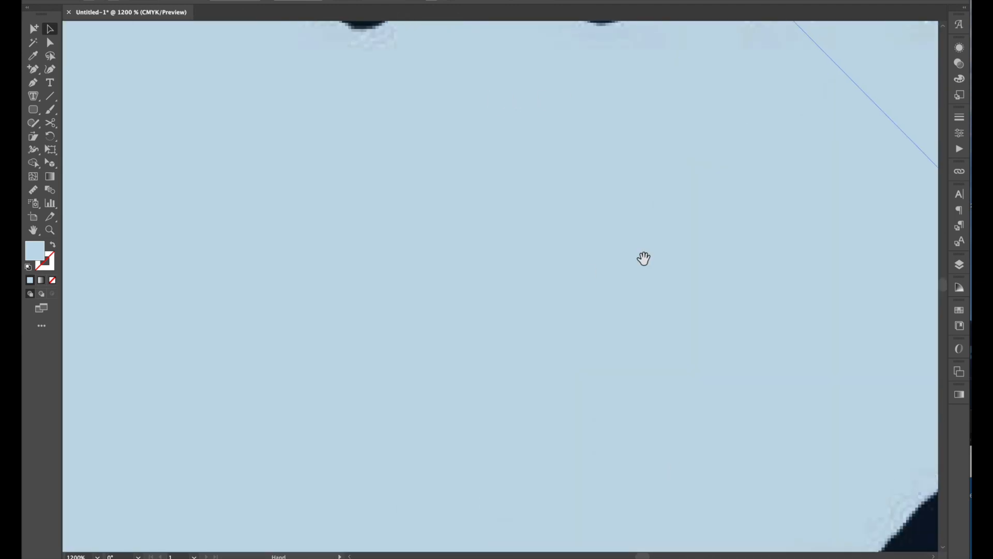
pyautogui.scroll(5, 643, 258)
pyautogui.hotkey('ctrl', '-')
pyautogui.hotkey('ctrl', '-')
pyautogui.hotkey('ctrl', '-')
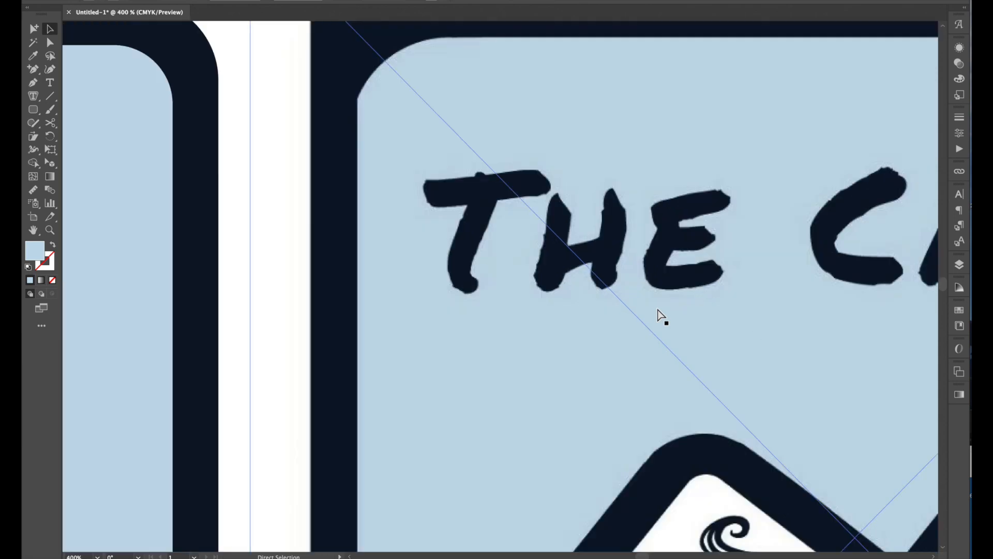
pyautogui.hotkey('ctrl', '+')
pyautogui.hotkey('ctrl', '+')
pyautogui.moveTo(602, 252); pyautogui.dragTo(537, 381)
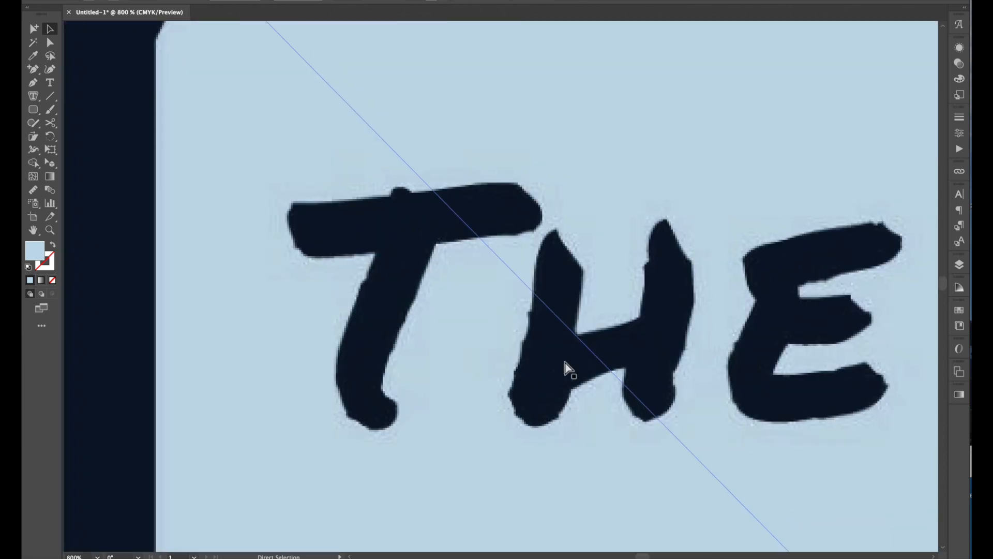
pyautogui.hotkey('ctrl', '+')
pyautogui.click(32, 83)
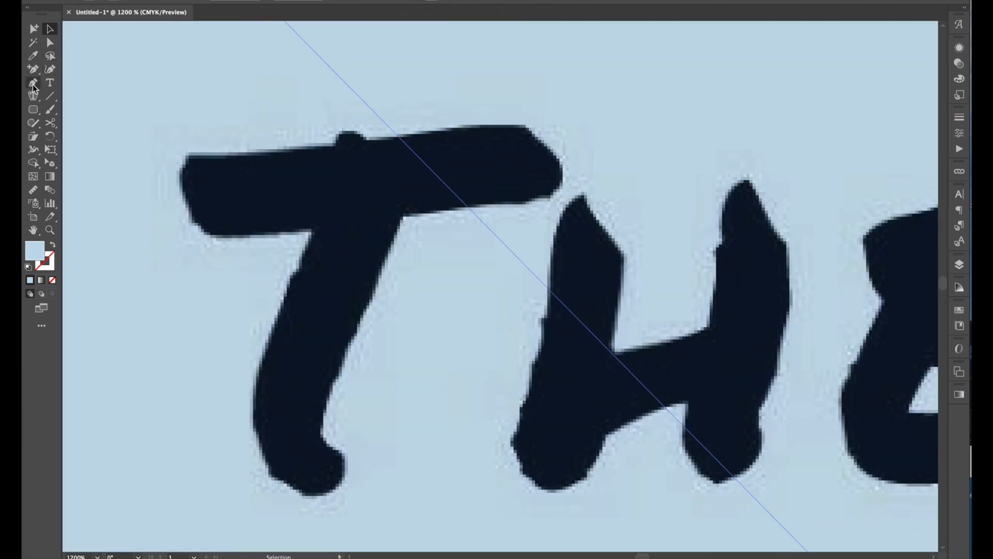
pyautogui.click(312, 231)
pyautogui.moveTo(299, 258); pyautogui.dragTo(283, 322)
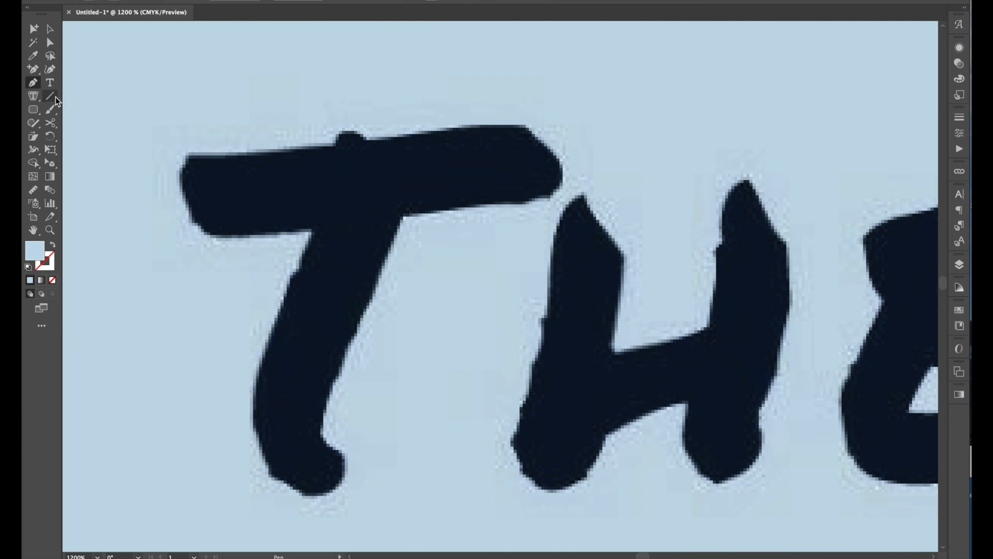
pyautogui.click(55, 97)
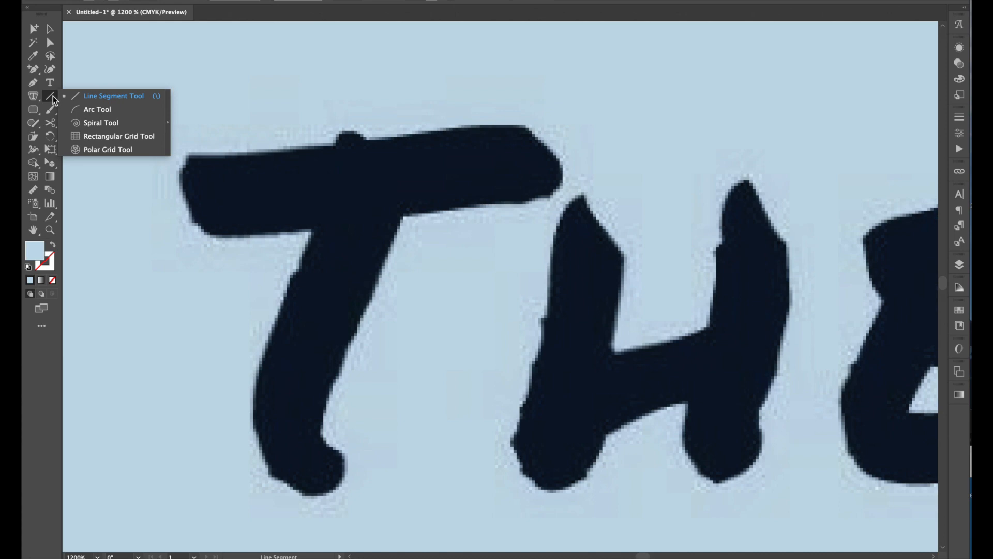
# Step: Start a Pen tool path at the T crossbar's upper right corner and trace its top edge leftward over the small bump
pyautogui.click(30, 82)
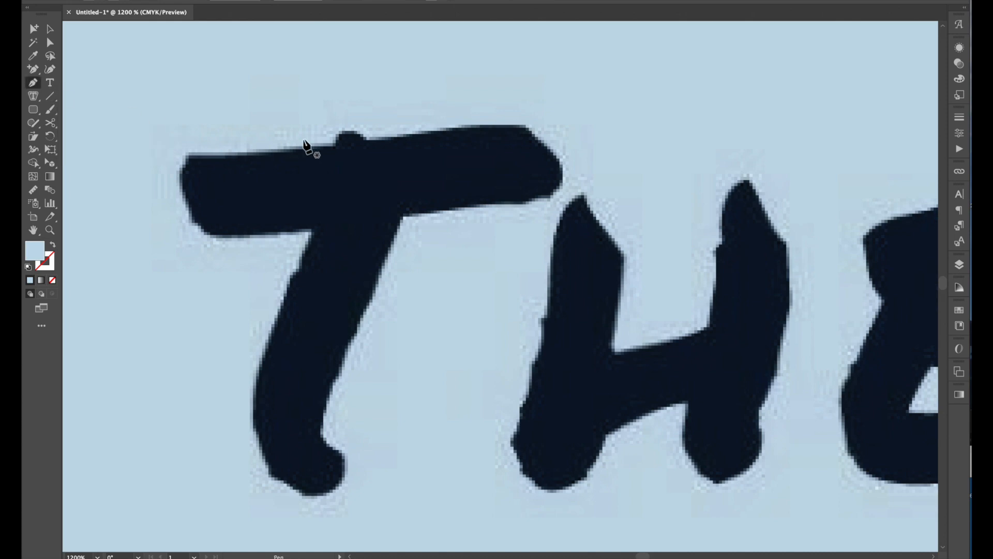
pyautogui.hotkey('ctrl', '=')
pyautogui.keyDown('ctrl'); pyautogui.click(519, 136); pyautogui.keyUp('ctrl')
pyautogui.moveTo(537, 149); pyautogui.dragTo(669, 180)
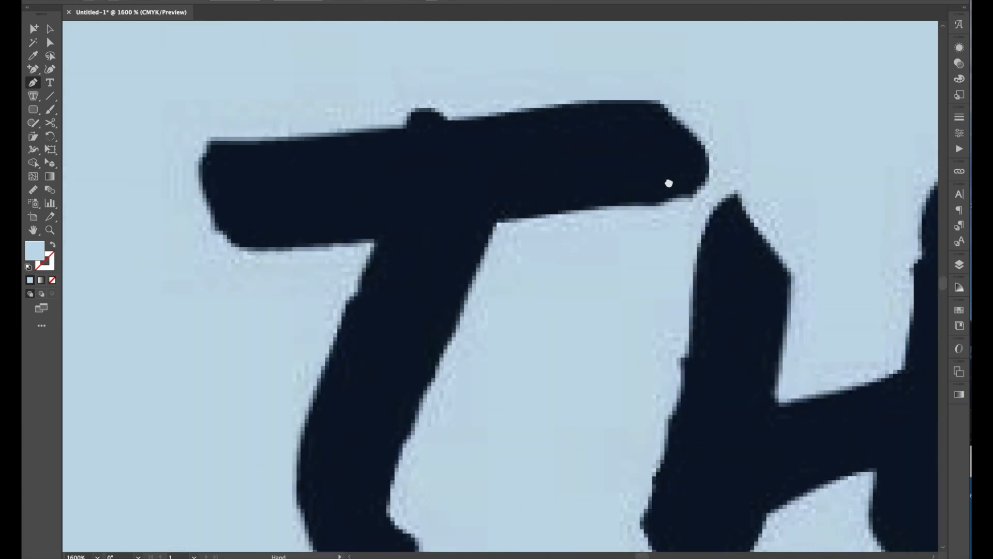
pyautogui.click(660, 103)
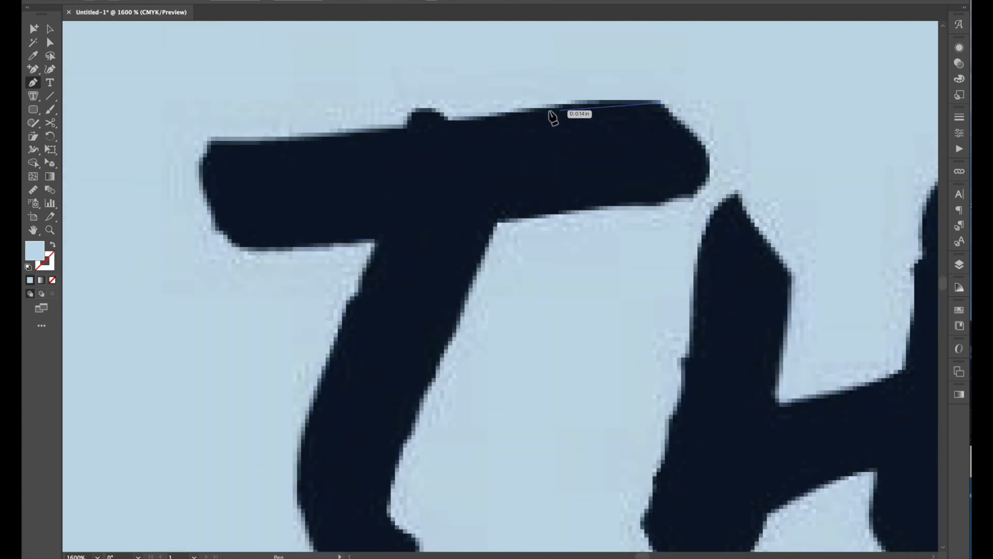
pyautogui.moveTo(448, 122); pyautogui.dragTo(375, 144)
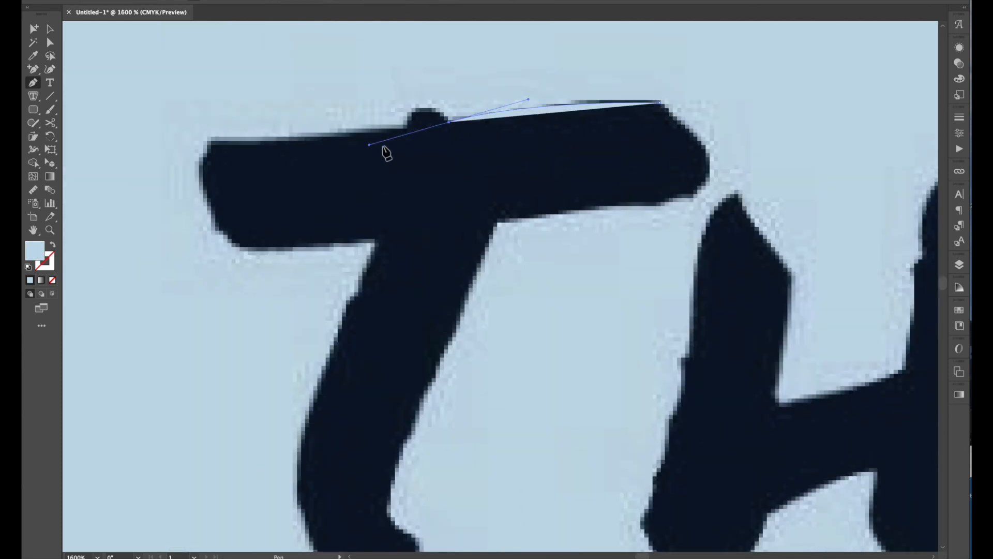
pyautogui.click(449, 123)
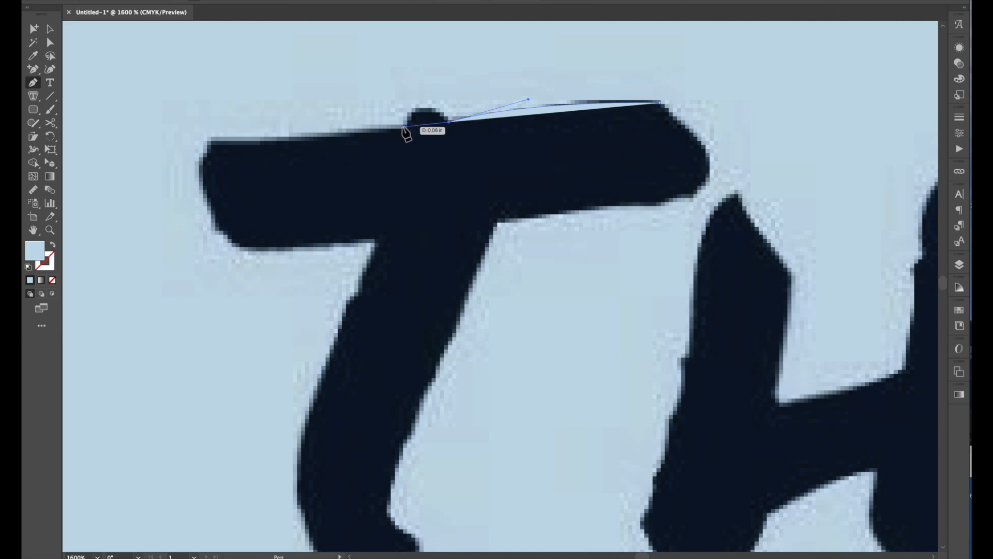
pyautogui.moveTo(404, 127); pyautogui.dragTo(388, 169)
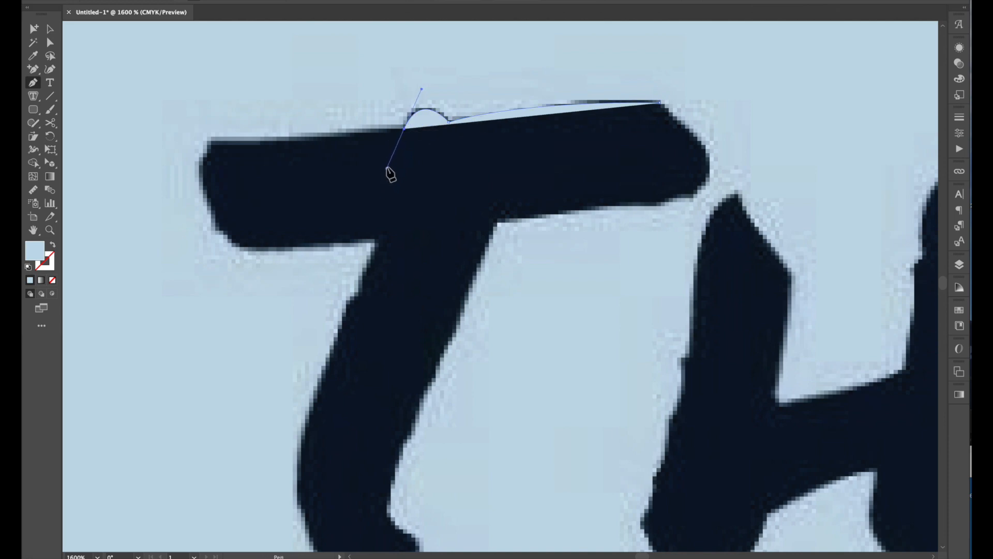
pyautogui.click(404, 128)
# Step: Continue the path along the T's top edge, around the crossbar's left end and along its underside to the stem
pyautogui.click(221, 146)
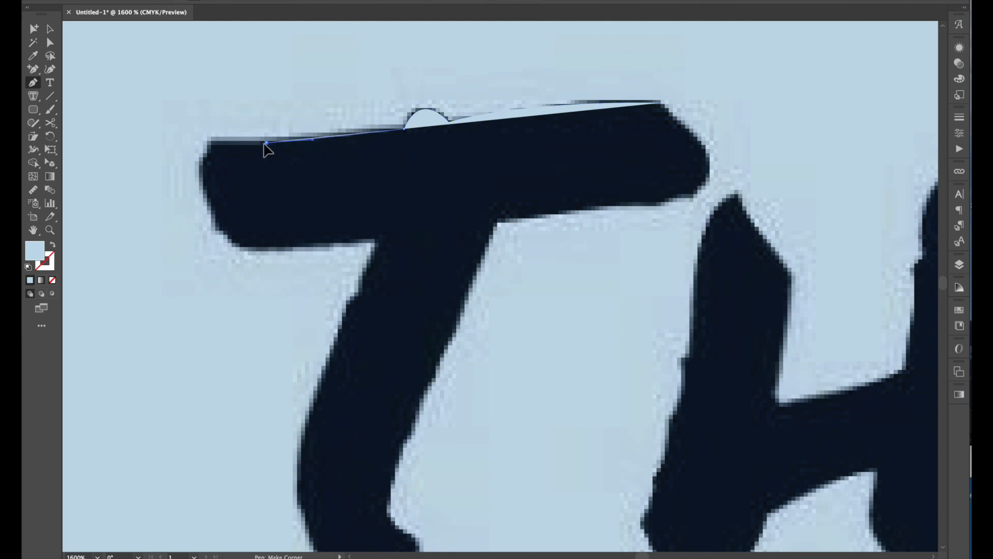
pyautogui.click(206, 156)
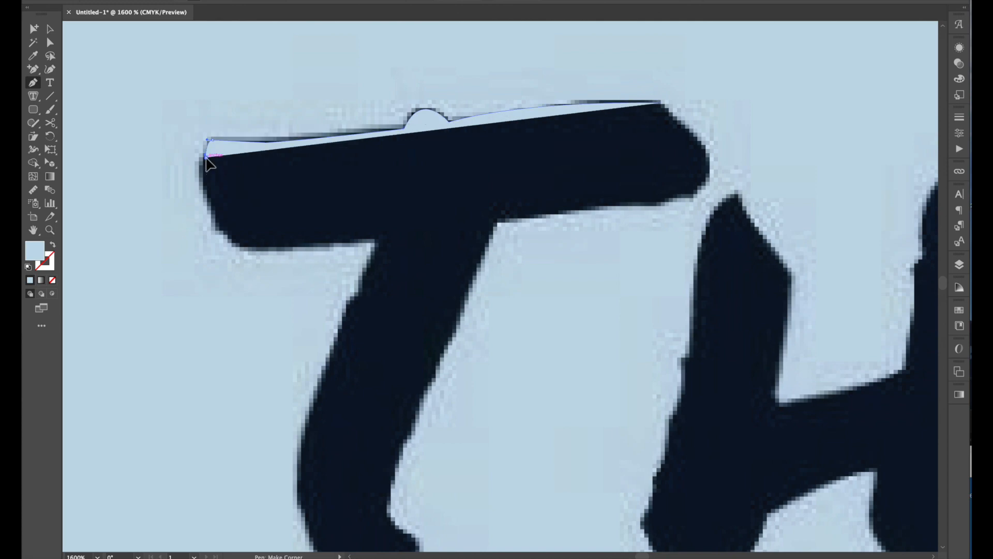
pyautogui.moveTo(204, 187); pyautogui.dragTo(211, 213)
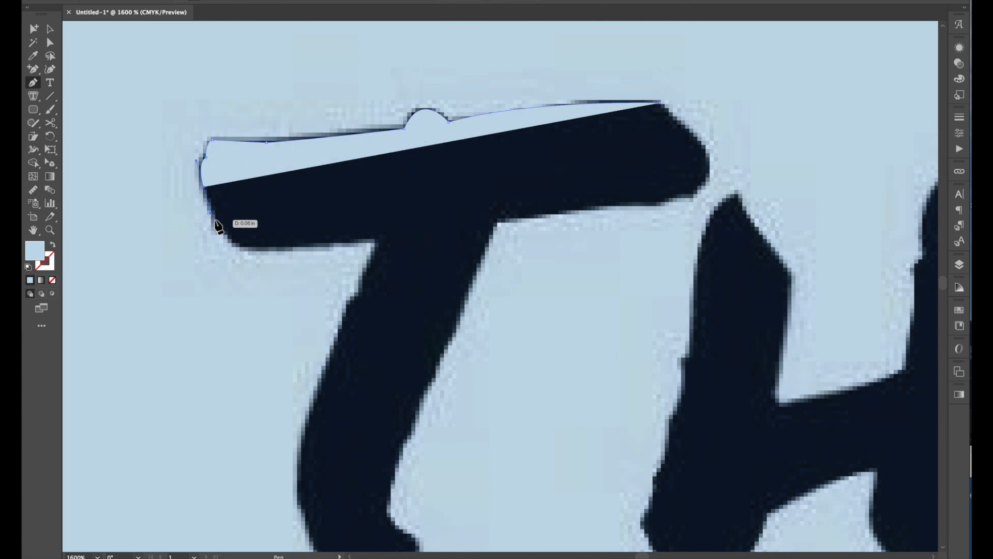
pyautogui.click(215, 221)
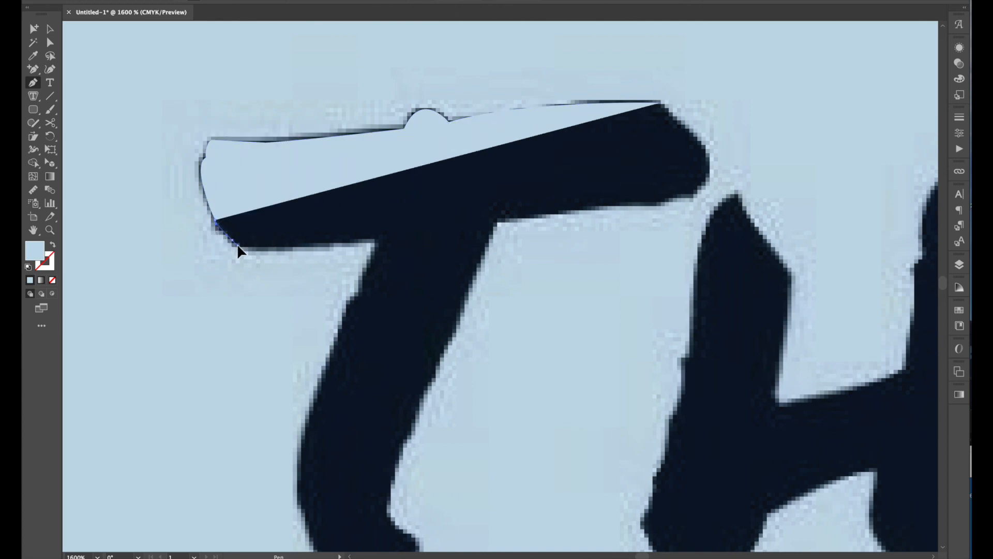
pyautogui.click(236, 242)
pyautogui.moveTo(284, 254); pyautogui.dragTo(294, 253)
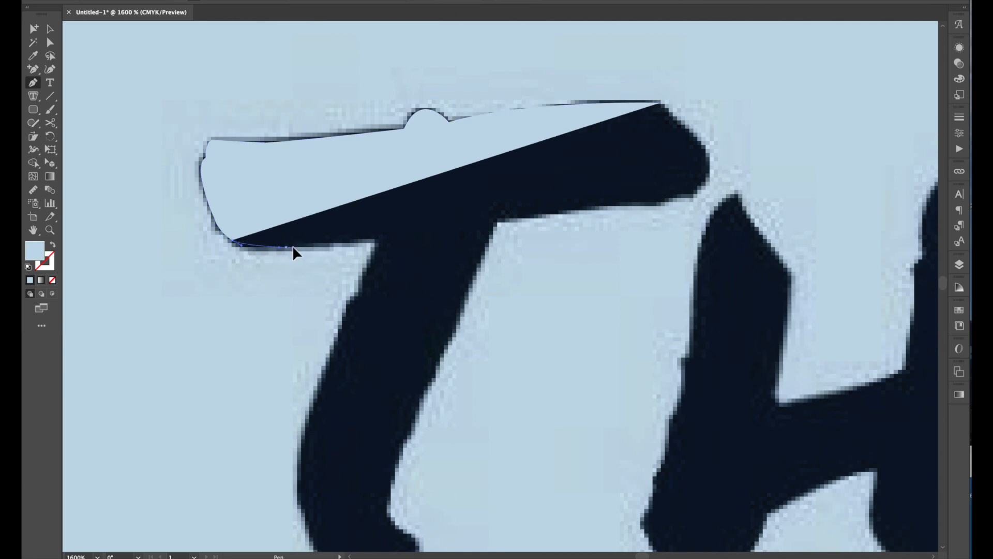
pyautogui.click(376, 240)
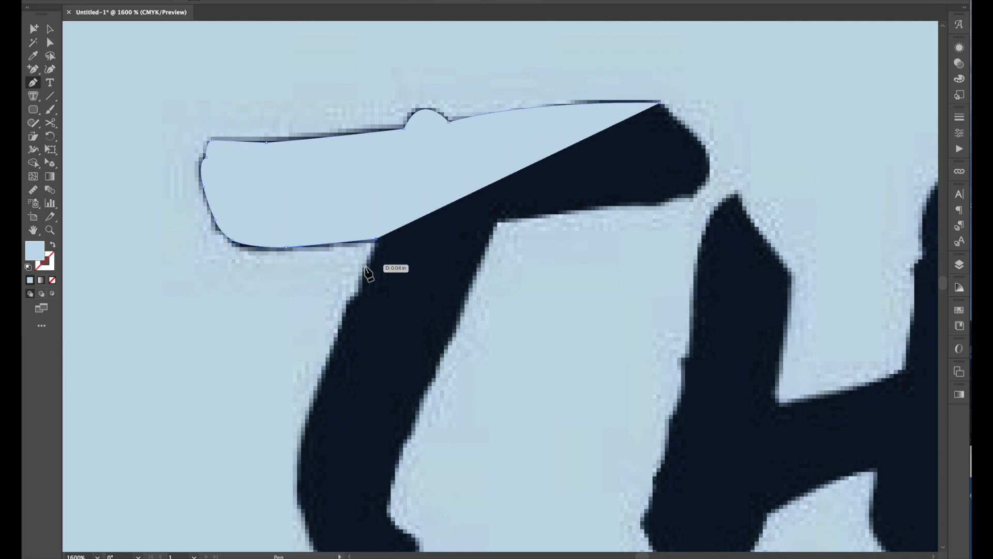
# Step: Trace the left side of the T's stem down to its base with curved anchor points
pyautogui.moveTo(359, 281); pyautogui.dragTo(348, 304)
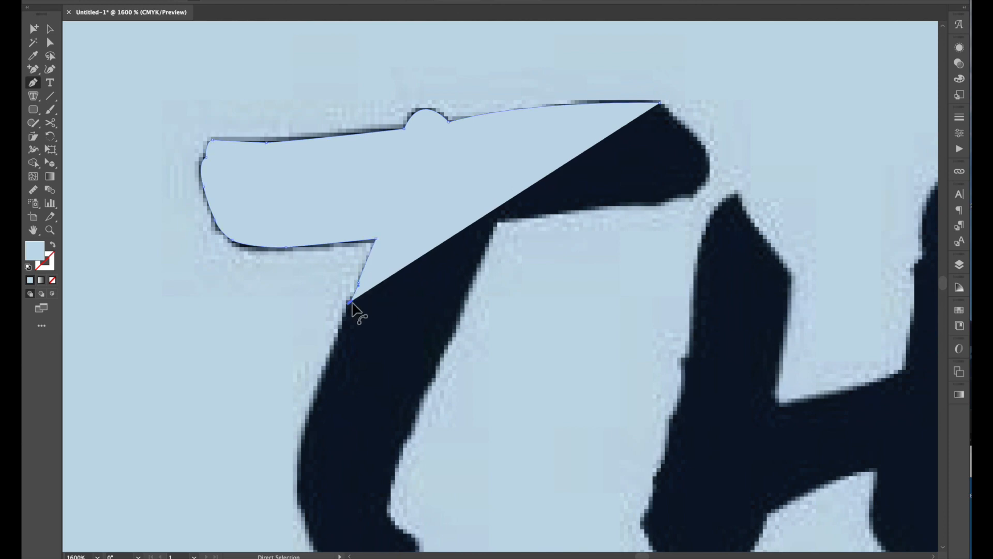
pyautogui.press('super+z')
pyautogui.scroll(-5, 350, 321)
pyautogui.hscroll(-5, 351, 321)
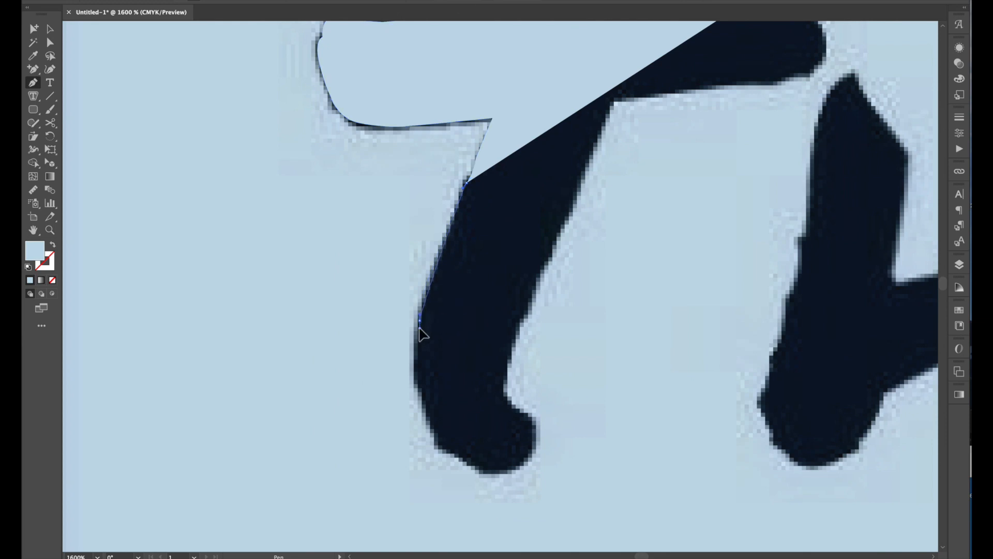
pyautogui.click(420, 321)
pyautogui.moveTo(431, 429); pyautogui.dragTo(461, 476)
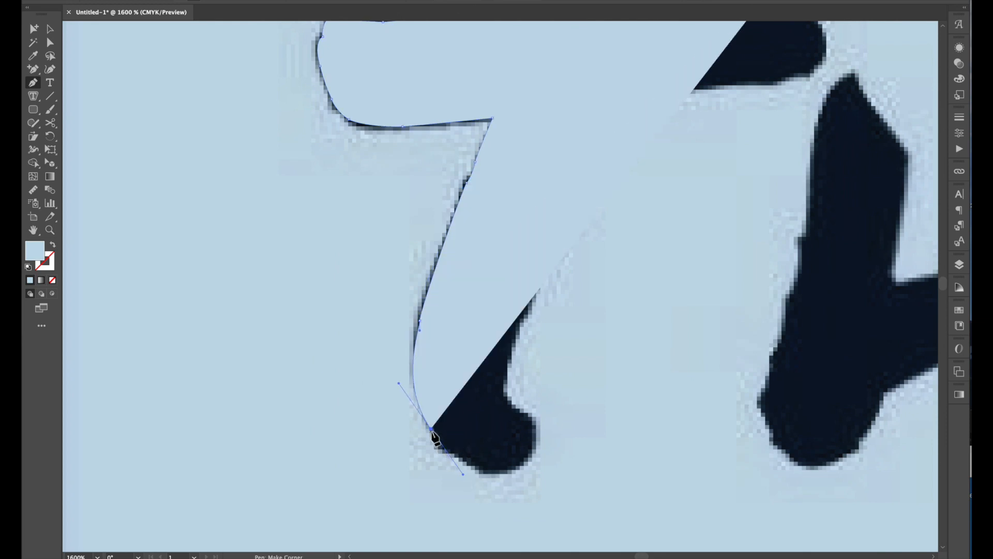
# Step: Trace around the rounded foot of the T up to the inner curve on the stem's right side
pyautogui.click(433, 443)
pyautogui.moveTo(449, 451); pyautogui.dragTo(464, 453)
pyautogui.click(449, 451)
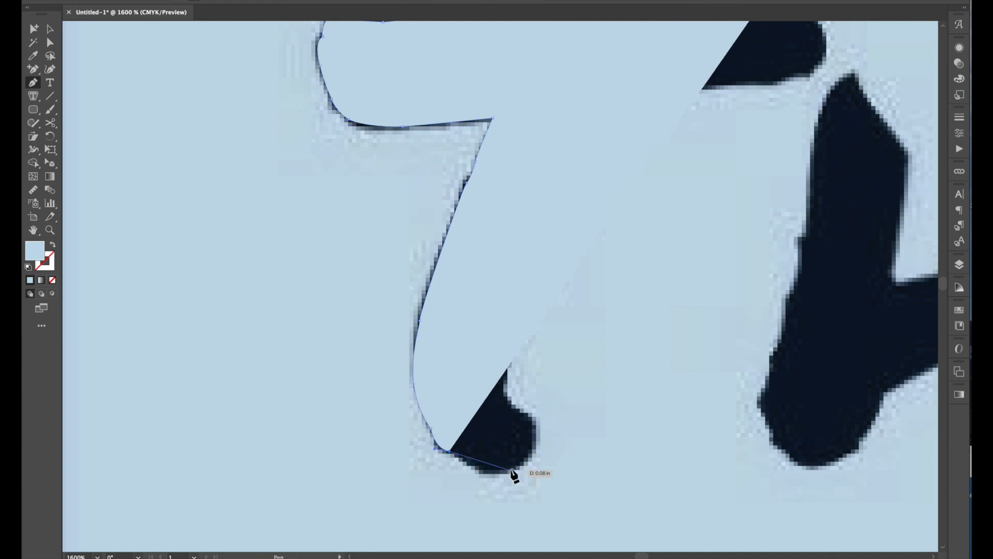
pyautogui.moveTo(526, 461); pyautogui.dragTo(556, 425)
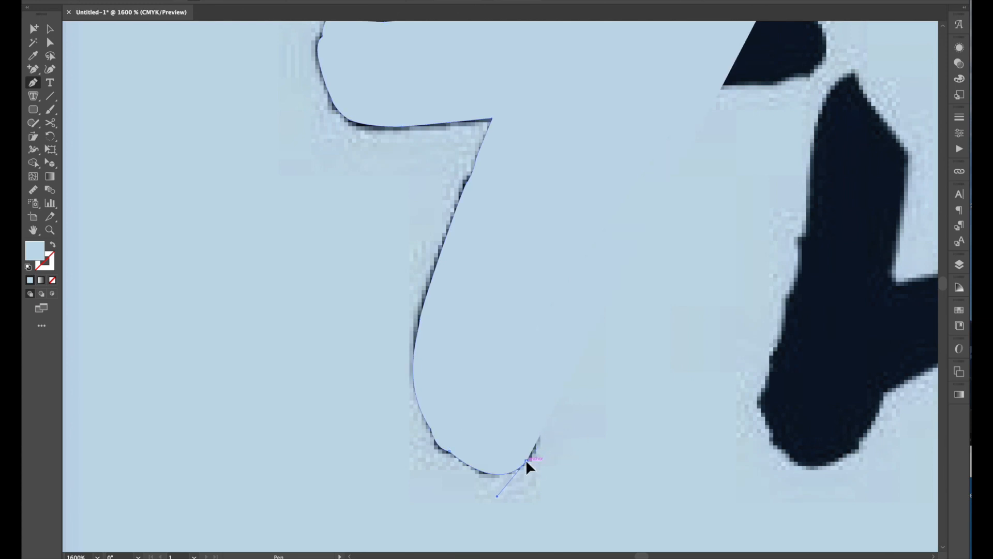
pyautogui.moveTo(499, 389); pyautogui.dragTo(427, 339)
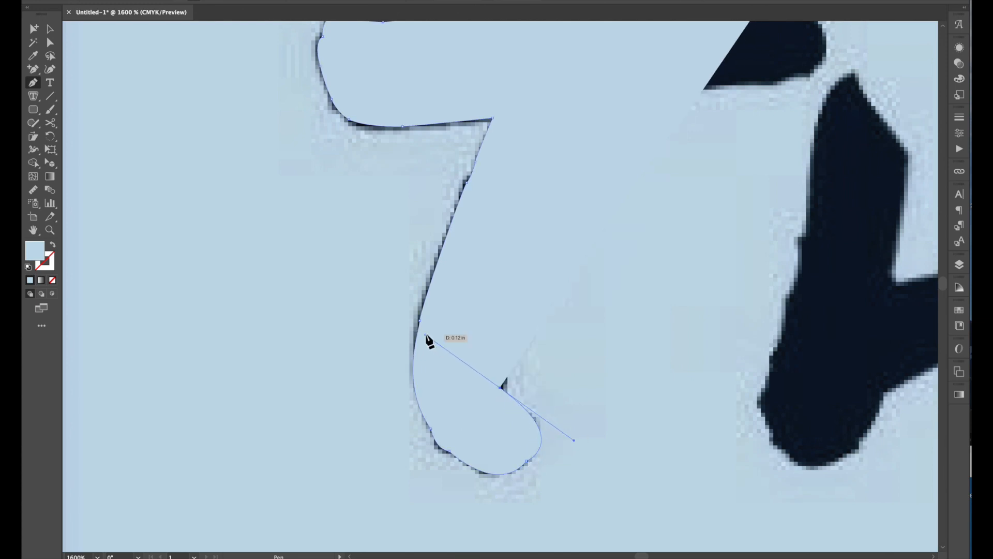
# Step: Set the path's fill to none and trace the T's remaining outline around the crossbar's right end back to the starting point
pyautogui.click(961, 80)
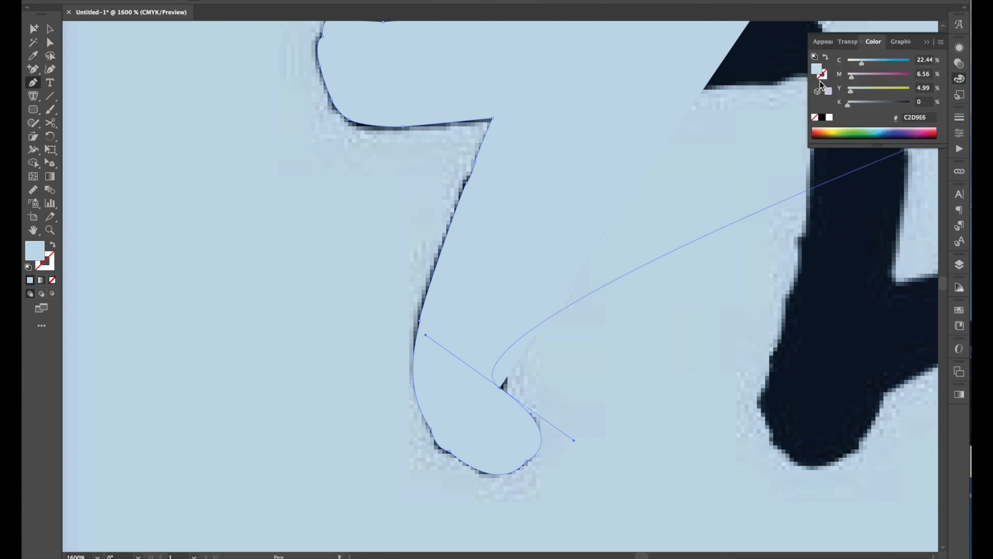
pyautogui.click(815, 117)
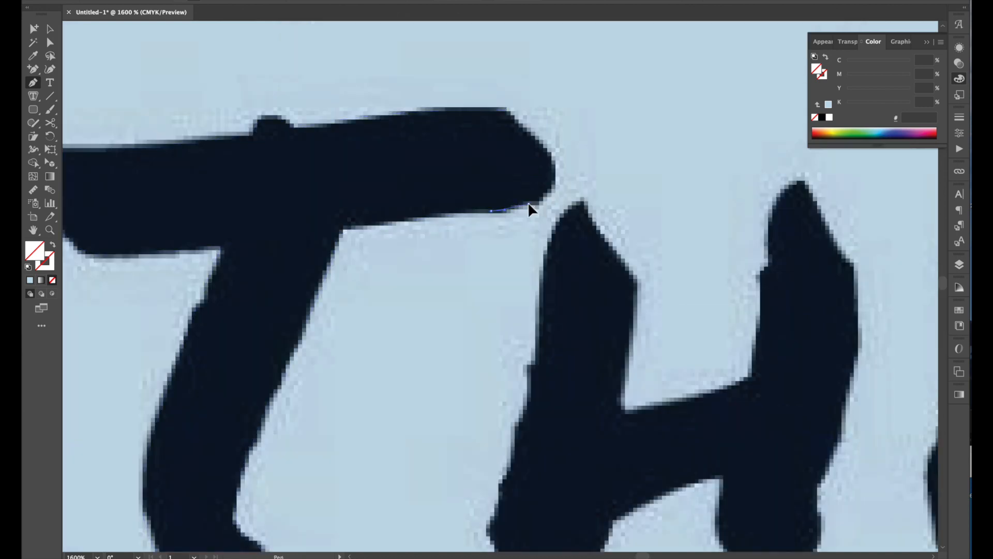
pyautogui.moveTo(528, 204); pyautogui.dragTo(537, 204)
pyautogui.click(556, 185)
pyautogui.click(552, 154)
pyautogui.moveTo(538, 126); pyautogui.dragTo(501, 116)
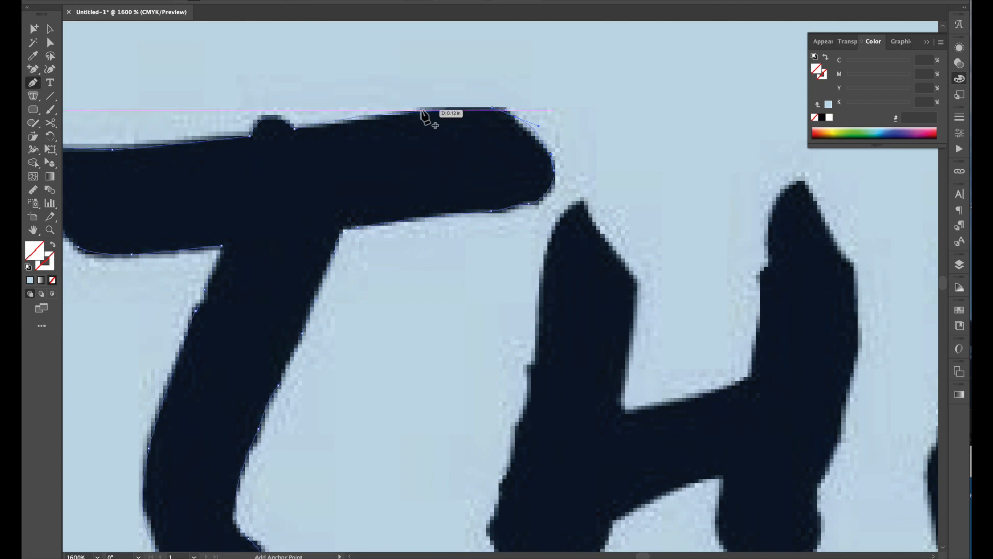
# Step: Finish the anchor points along the T's top edge and fill the traced letter with the sampled navy 0A1729
pyautogui.click(416, 111)
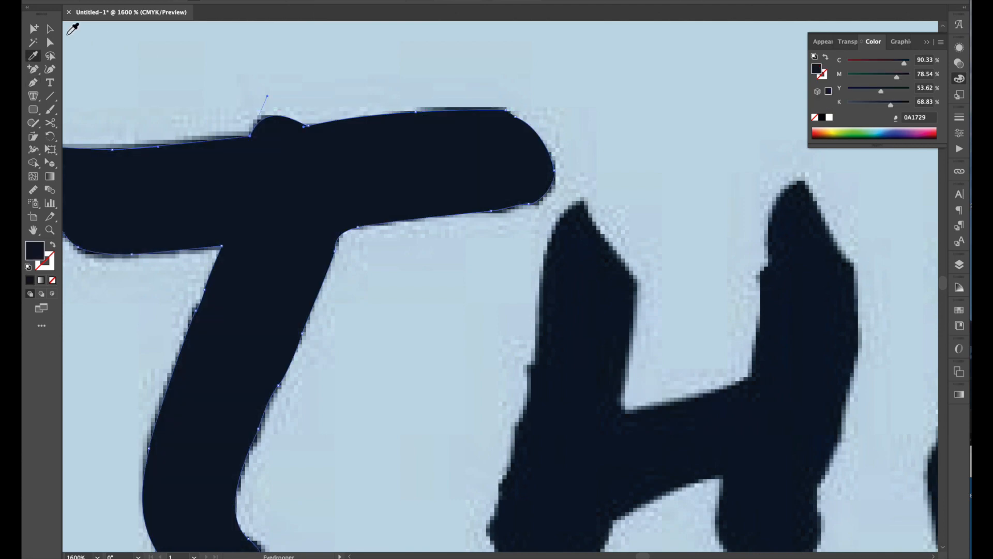
pyautogui.click(50, 30)
# Step: Move the traced T left of the raster lettering and shift the raster logo right, clear of the vector letter
pyautogui.press('super+minus')
pyautogui.press('super+minus')
pyautogui.press('super+minus')
pyautogui.press('super+minus')
pyautogui.press('super+minus')
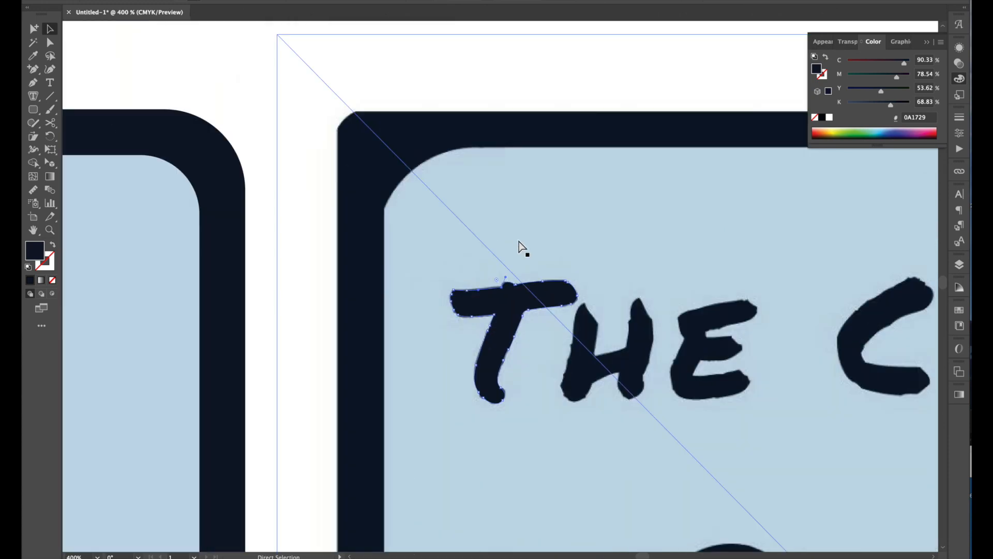
pyautogui.keyDown('super'); pyautogui.click(524, 303); pyautogui.keyUp('super')
pyautogui.moveTo(464, 300); pyautogui.dragTo(389, 305)
pyautogui.click(291, 280)
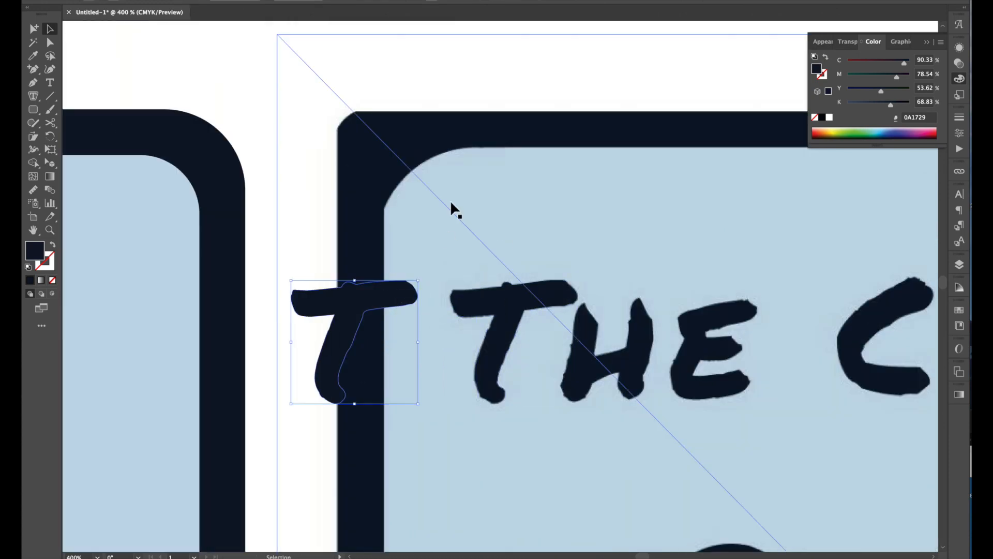
pyautogui.moveTo(452, 211); pyautogui.dragTo(538, 212)
pyautogui.click(350, 176)
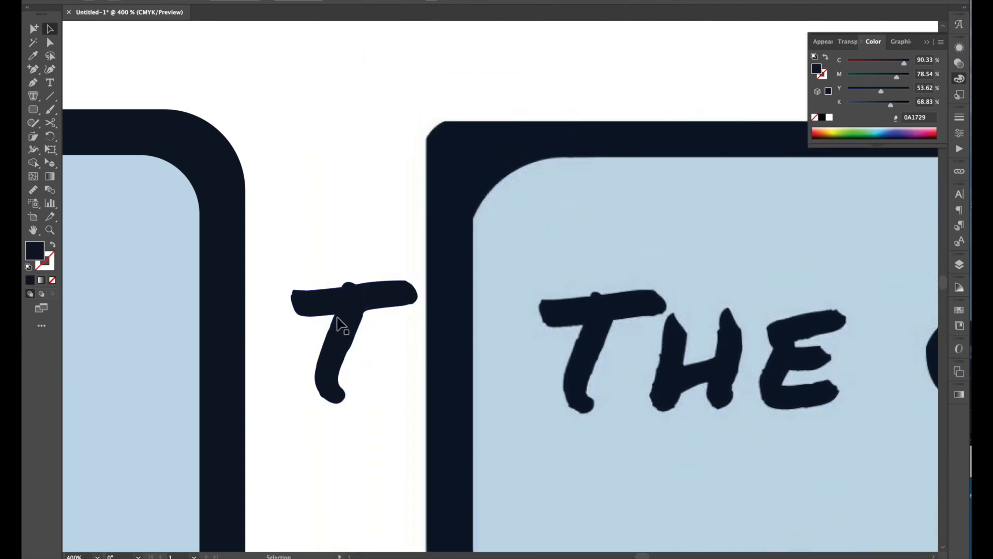
# Step: Examine the pixelated edges of the raster T up close and compare them with the traced vector T
pyautogui.hotkey('ctrl', '+')
pyautogui.hotkey('ctrl', '+')
pyautogui.hotkey('ctrl', '+')
pyautogui.moveTo(618, 381); pyautogui.dragTo(452, 237)
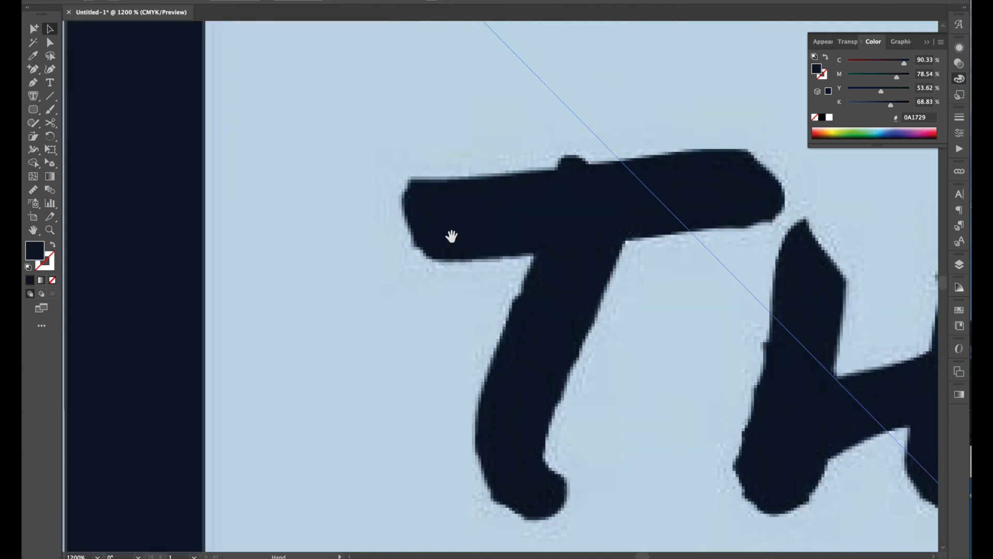
pyautogui.press('super+plus')
pyautogui.press('super+plus')
pyautogui.press('super+plus')
pyautogui.press('super+plus')
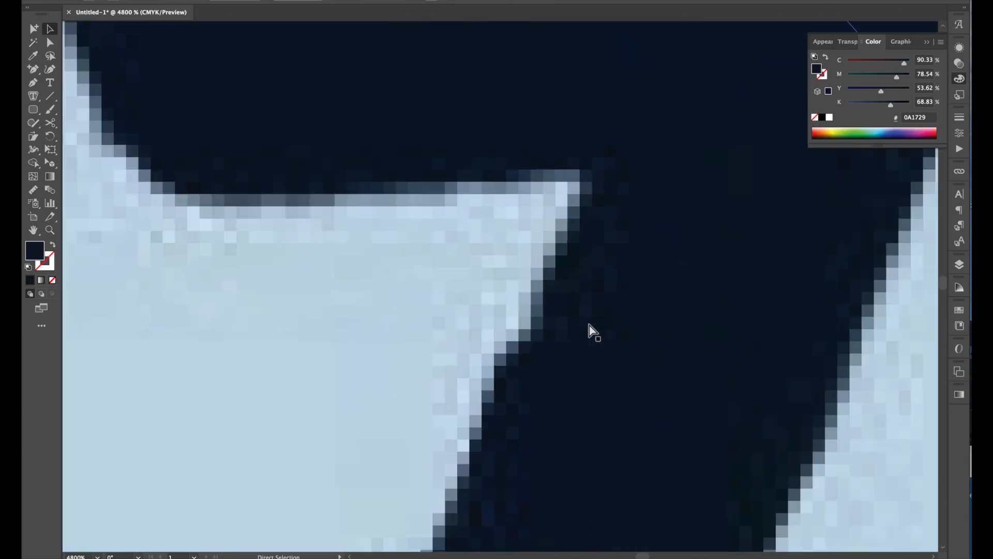
pyautogui.press('super+minus')
pyautogui.press('super+minus')
pyautogui.moveTo(227, 317); pyautogui.dragTo(519, 311)
pyautogui.moveTo(273, 317); pyautogui.dragTo(634, 335)
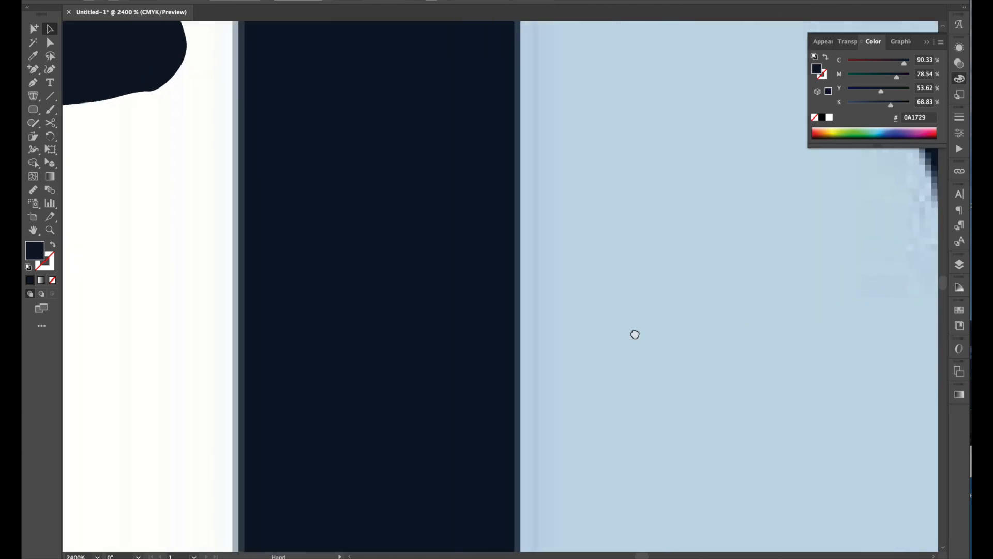
pyautogui.moveTo(333, 336); pyautogui.dragTo(790, 355)
pyautogui.press('super+minus')
pyautogui.press('super+minus')
pyautogui.press('super+minus')
pyautogui.press('super+minus')
pyautogui.press('super+minus')
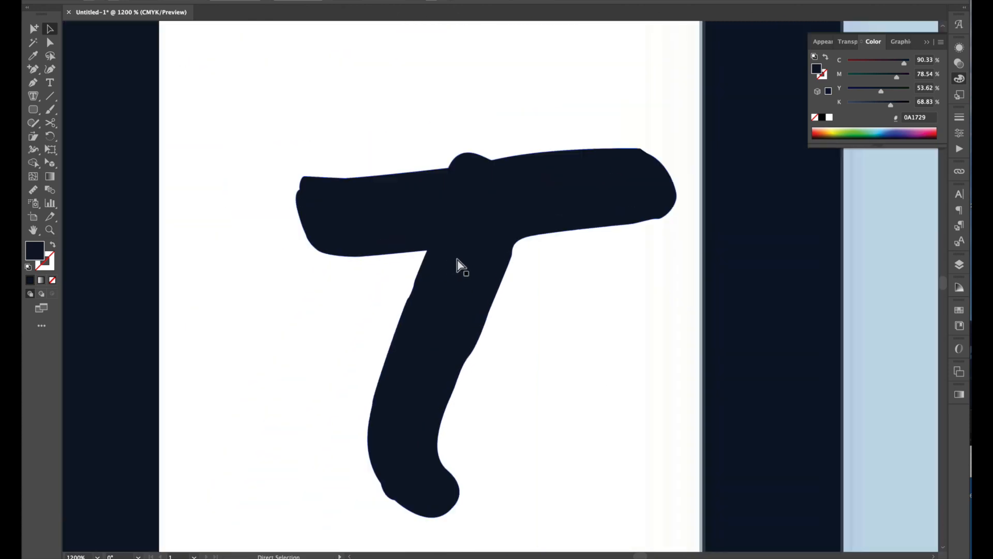
# Step: Move the traced T slightly left and down in the white gap between the vector frame and the raster logo
pyautogui.press('super+minus')
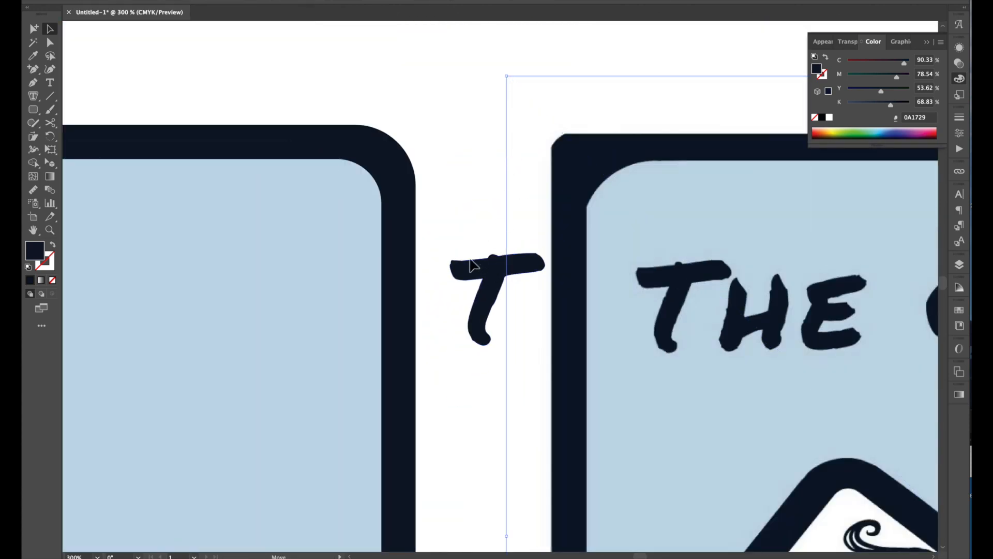
pyautogui.moveTo(466, 261)
pyautogui.mouseDown()
pyautogui.moveTo(407, 198)
pyautogui.moveTo(308, 243)
pyautogui.moveTo(672, 282)
pyautogui.moveTo(548, 272)
pyautogui.moveTo(472, 280)
pyautogui.mouseUp()
pyautogui.click(539, 222)
pyautogui.press('space')
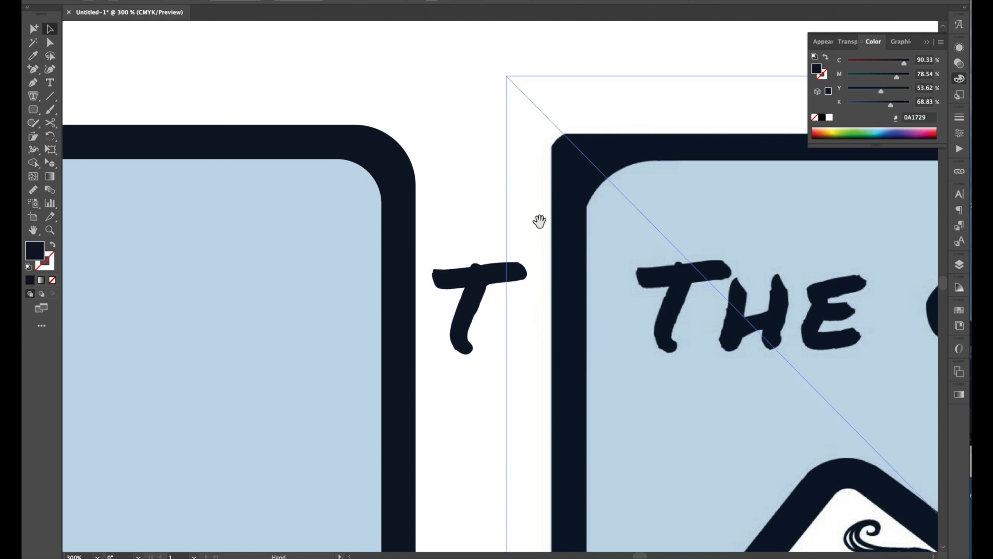
pyautogui.moveTo(540, 222); pyautogui.dragTo(439, 155)
pyautogui.click(382, 298)
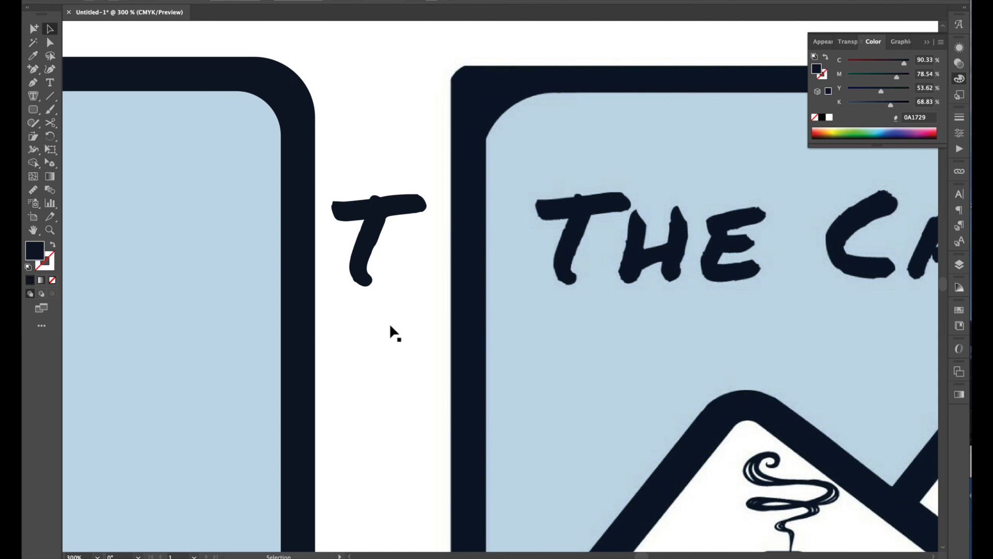
pyautogui.click(374, 252)
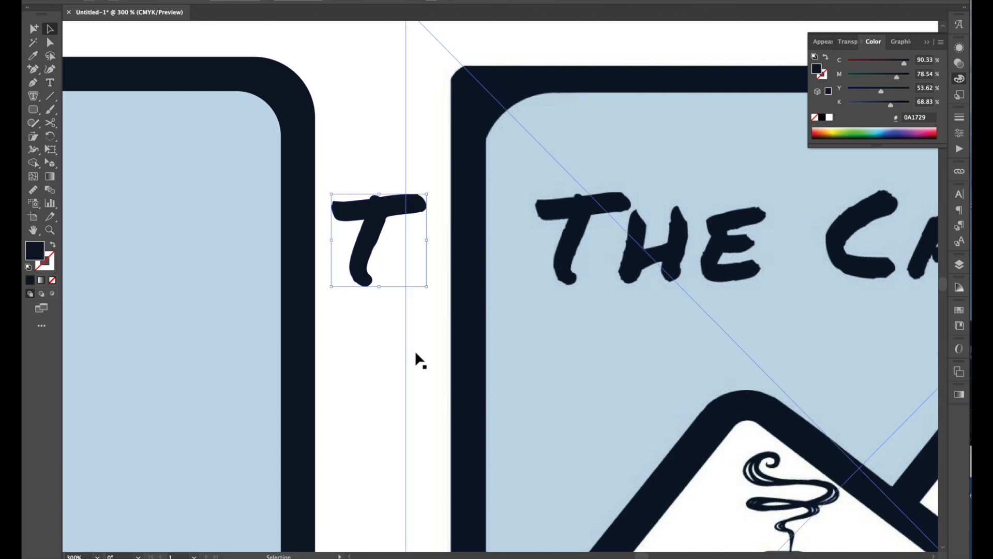
pyautogui.click(380, 379)
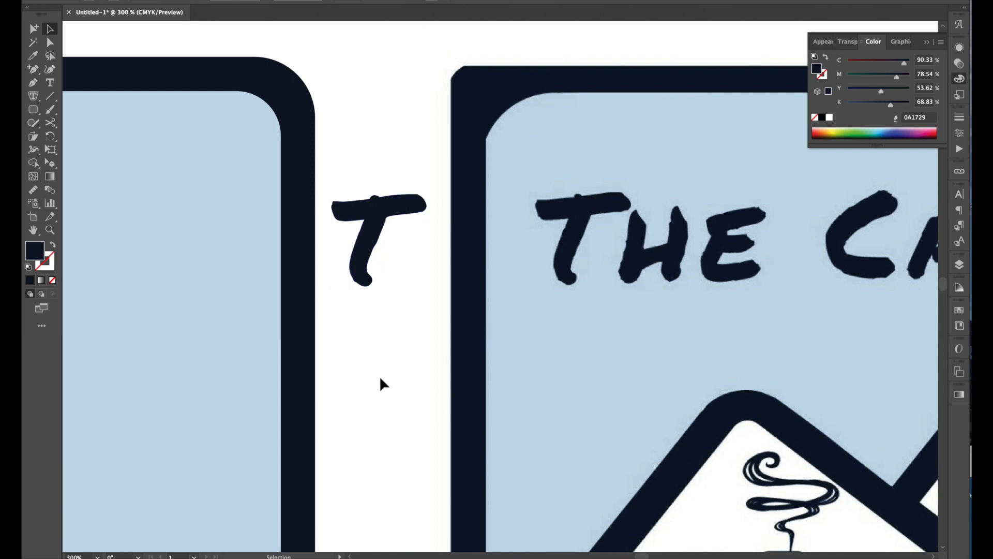
pyautogui.moveTo(397, 370); pyautogui.dragTo(256, 219)
pyautogui.moveTo(503, 339); pyautogui.dragTo(439, 221)
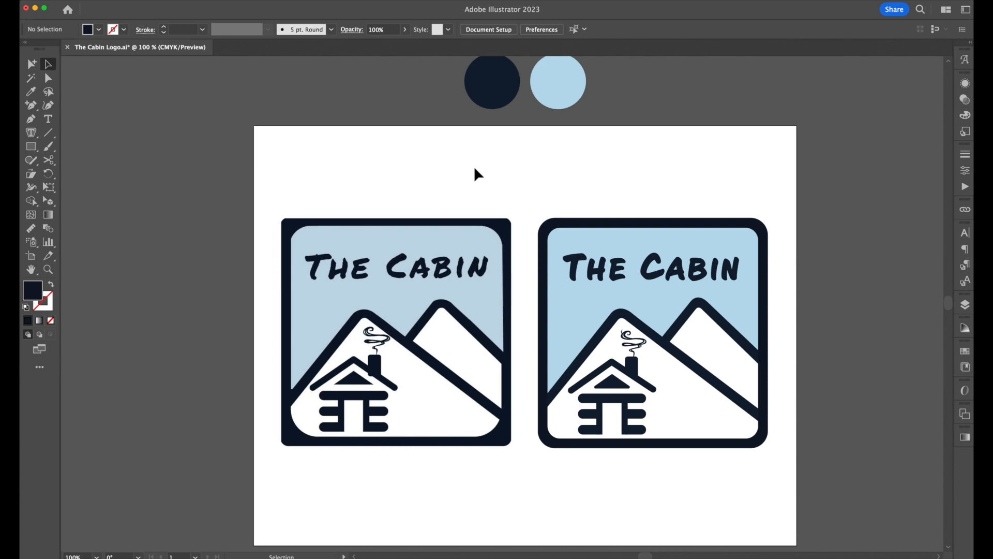
# Step: In The Cabin Logo.ai, examine the raster logo's title lettering and the edge of its frame up close
pyautogui.press('super+minus')
pyautogui.press('super+equal')
pyautogui.press('super+equal')
pyautogui.press('super+equal')
pyautogui.press('super+equal')
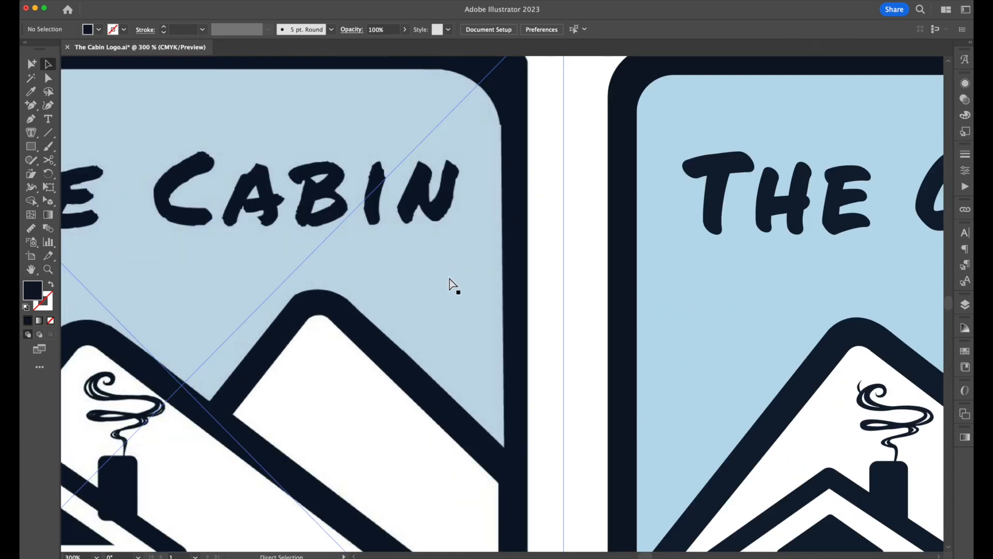
pyautogui.press('super+minus')
pyautogui.press('super+minus')
pyautogui.press('super+equal')
pyautogui.press('super+equal')
pyautogui.press('super+equal')
pyautogui.press('super+equal')
pyautogui.press('super+equal')
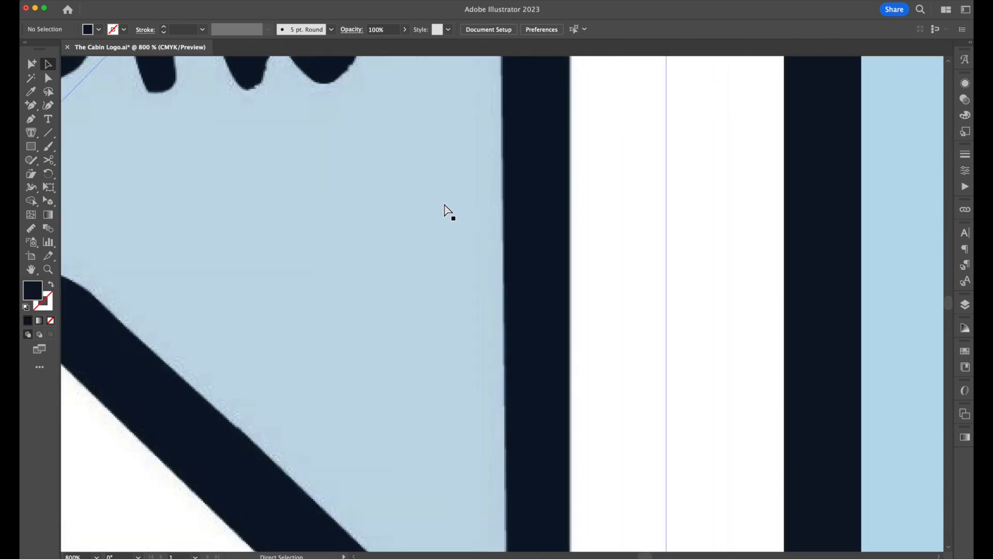
pyautogui.scroll(6, 598, 373)
pyautogui.hscroll(-3, 599, 373)
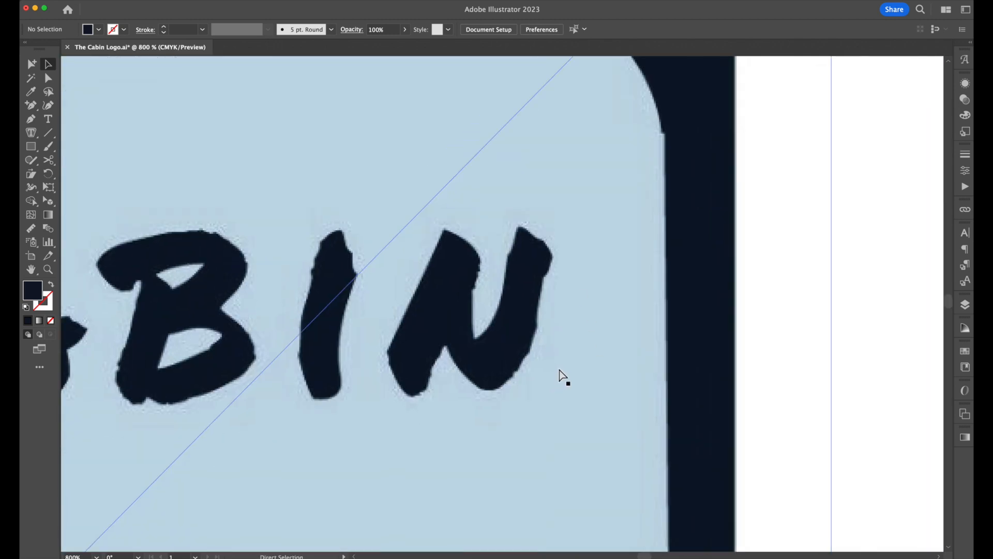
# Step: Compare the mountain outlines and rounded peaks of the raster logo with those of the finished vector logo
pyautogui.press('super+minus')
pyautogui.press('super+minus')
pyautogui.moveTo(519, 359); pyautogui.dragTo(796, 340)
pyautogui.moveTo(648, 432); pyautogui.dragTo(685, 205)
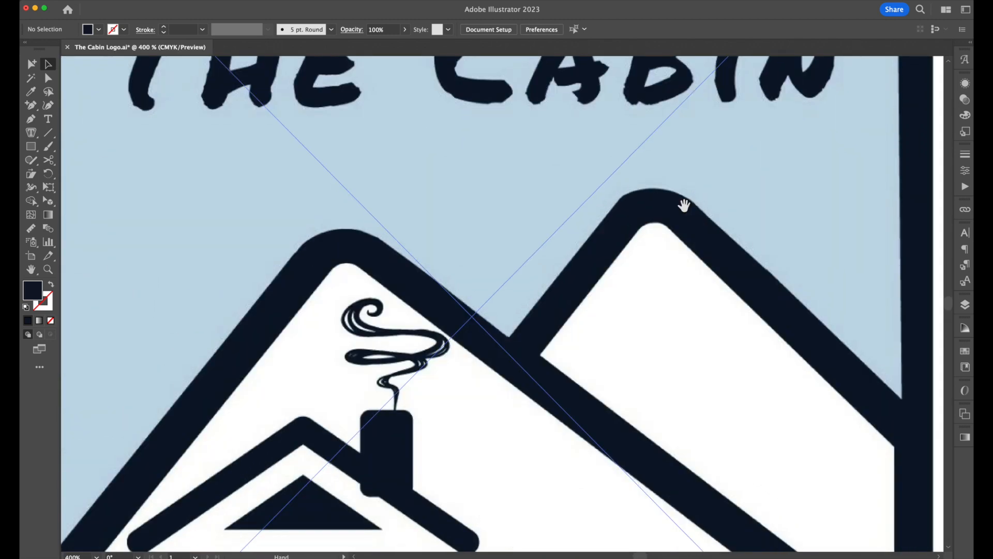
pyautogui.press('super+minus')
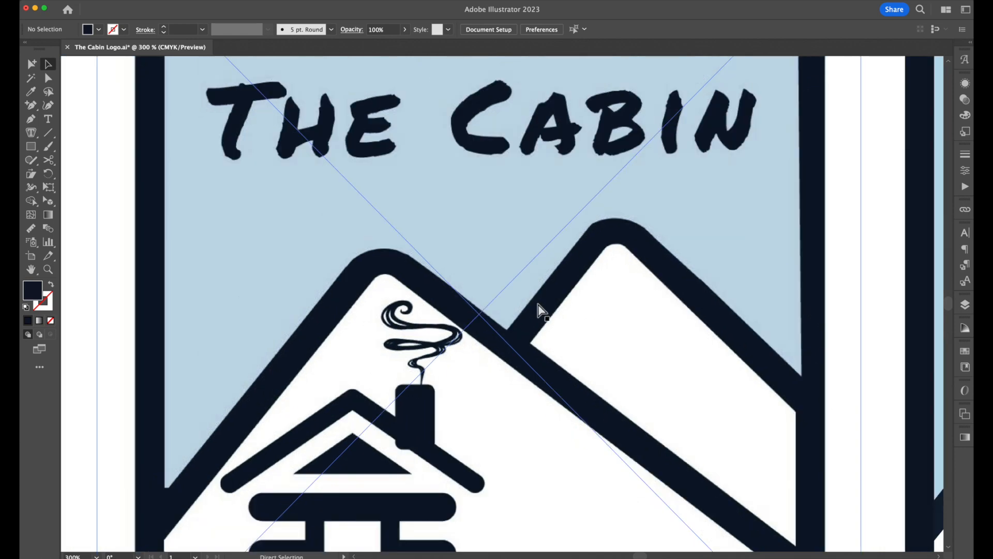
pyautogui.press('super+equal')
pyautogui.press('super+equal')
pyautogui.hscroll(5, 506, 263)
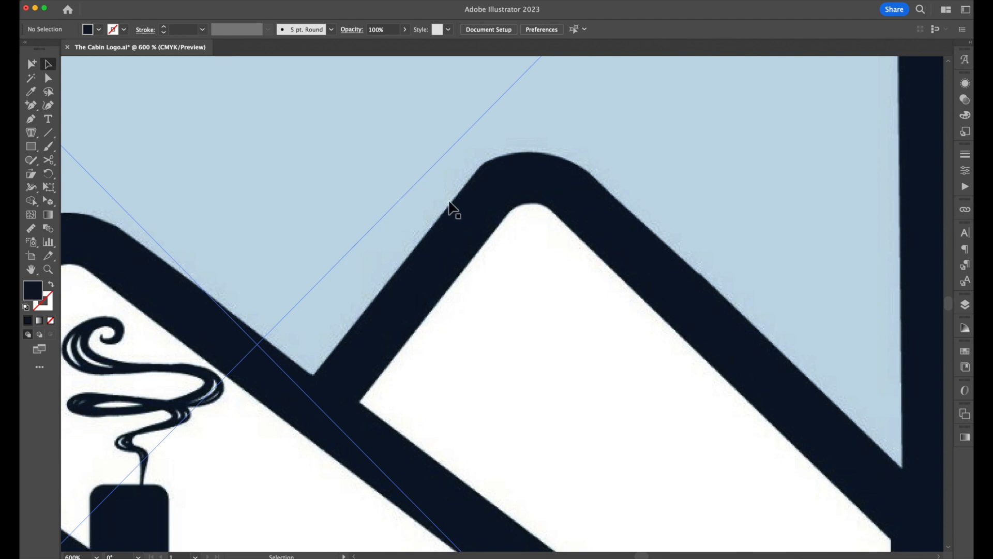
pyautogui.moveTo(745, 262); pyautogui.dragTo(383, 270)
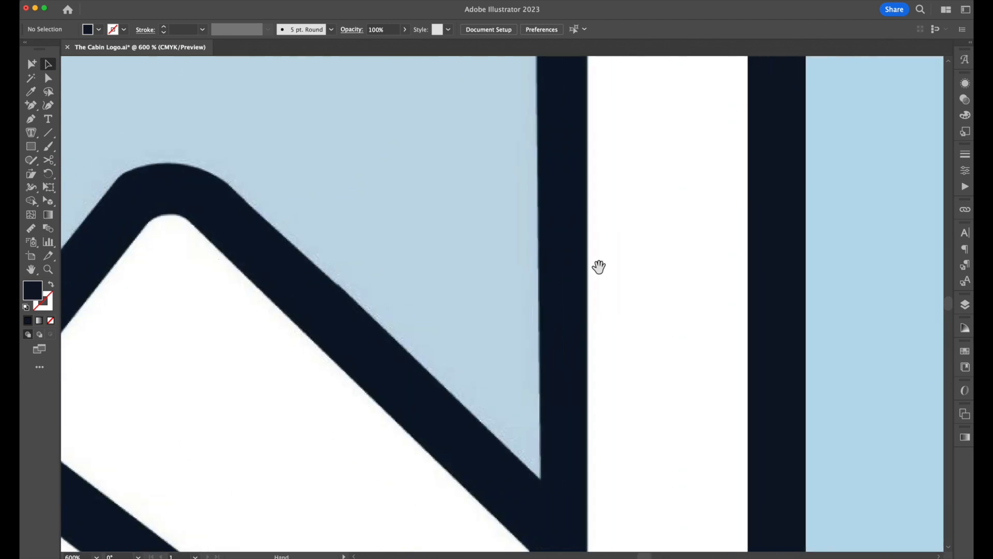
pyautogui.moveTo(851, 263); pyautogui.dragTo(308, 257)
pyautogui.moveTo(621, 289); pyautogui.dragTo(260, 262)
pyautogui.moveTo(553, 302); pyautogui.dragTo(338, 368)
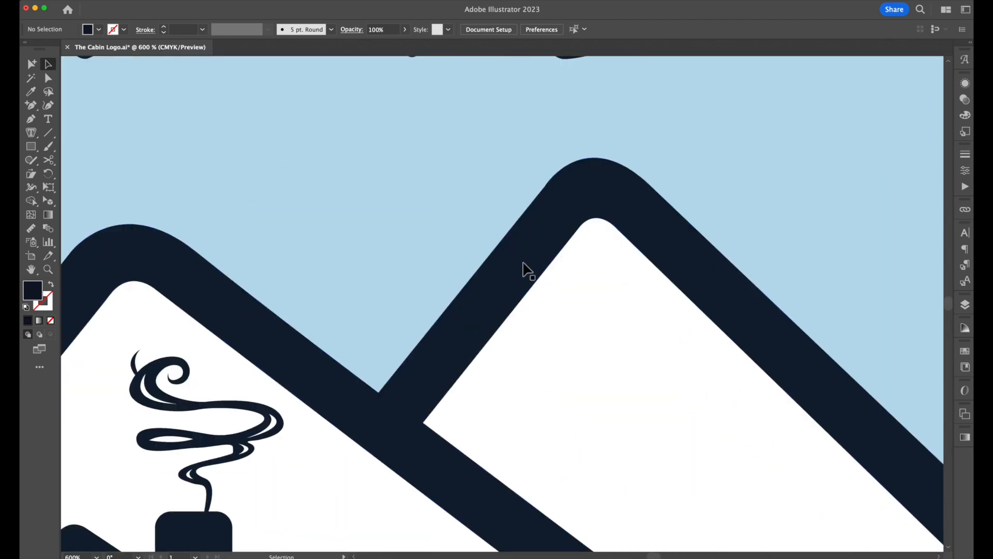
pyautogui.moveTo(361, 317); pyautogui.dragTo(797, 293)
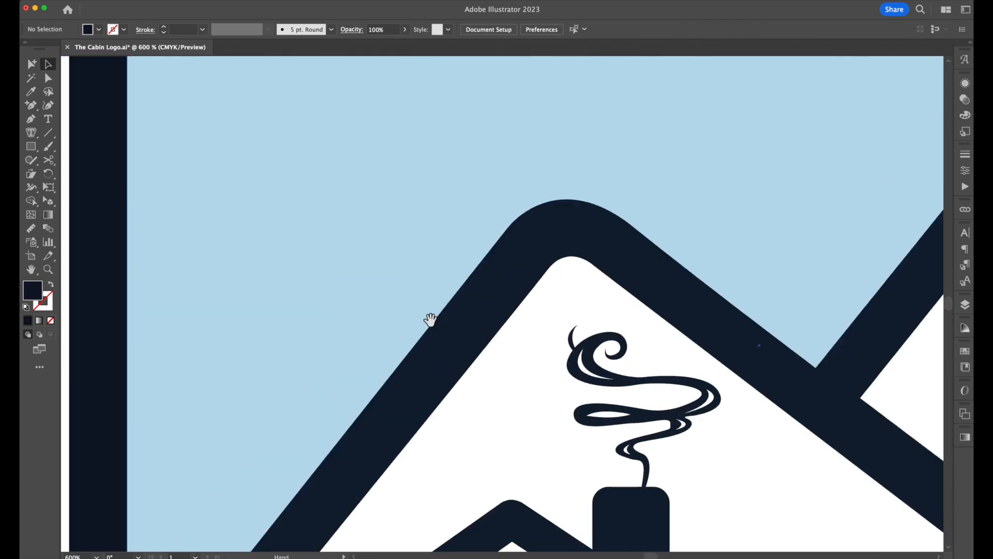
pyautogui.moveTo(430, 321); pyautogui.dragTo(723, 297)
pyautogui.moveTo(388, 340); pyautogui.dragTo(847, 277)
pyautogui.moveTo(462, 324); pyautogui.dragTo(726, 302)
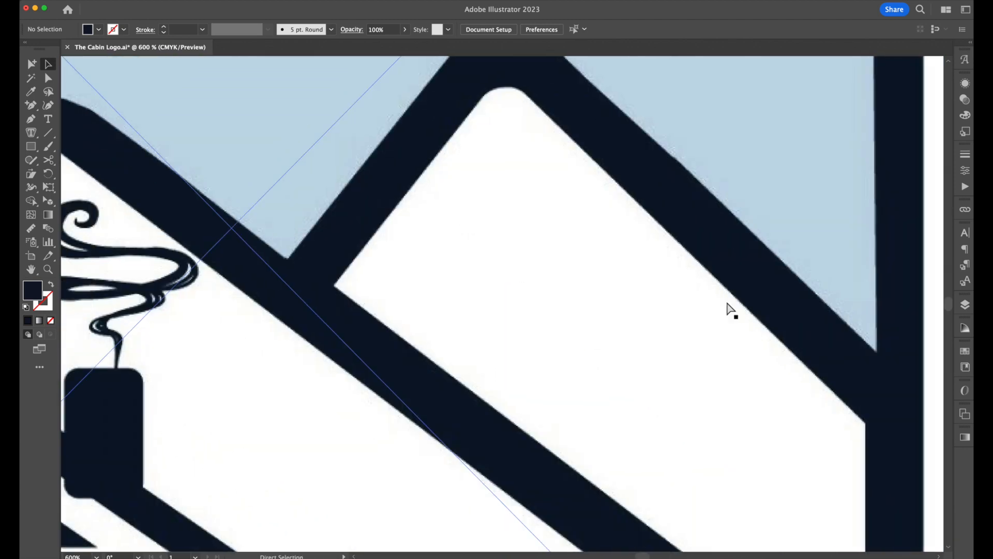
# Step: Compare the cabin, chimney, smoke and lower frame corners of the raster logo with the vector version
pyautogui.press('super+minus')
pyautogui.moveTo(433, 384); pyautogui.dragTo(603, 330)
pyautogui.moveTo(566, 393); pyautogui.dragTo(414, 310)
pyautogui.moveTo(689, 341); pyautogui.dragTo(394, 359)
pyautogui.moveTo(569, 347); pyautogui.dragTo(392, 351)
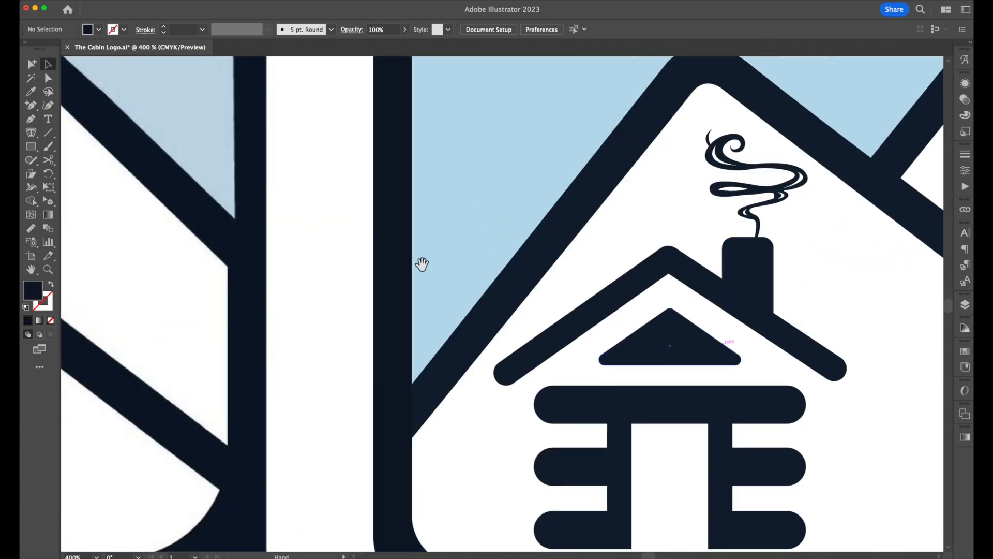
pyautogui.moveTo(461, 332); pyautogui.dragTo(851, 298)
pyautogui.moveTo(427, 376); pyautogui.dragTo(698, 355)
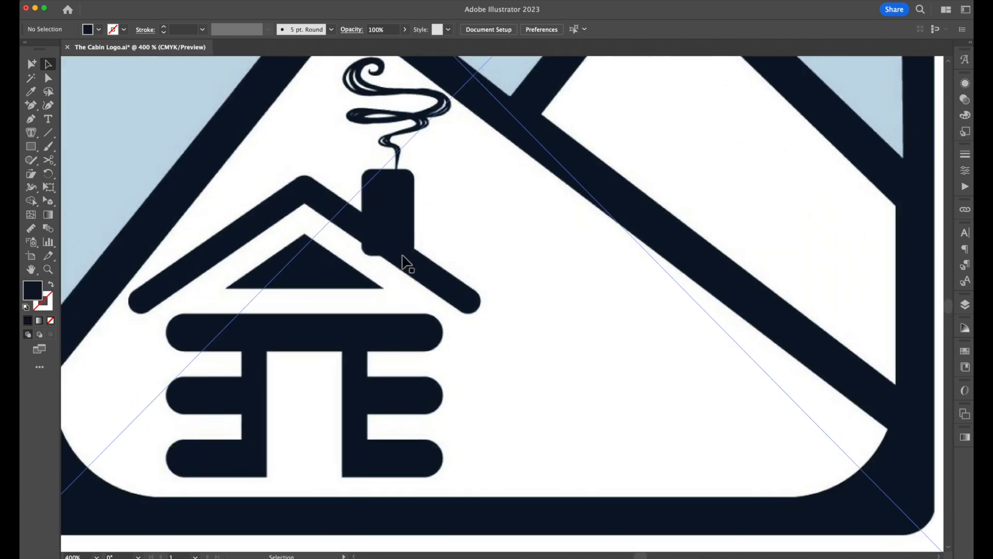
pyautogui.moveTo(677, 304); pyautogui.dragTo(182, 302)
pyautogui.moveTo(512, 340); pyautogui.dragTo(243, 349)
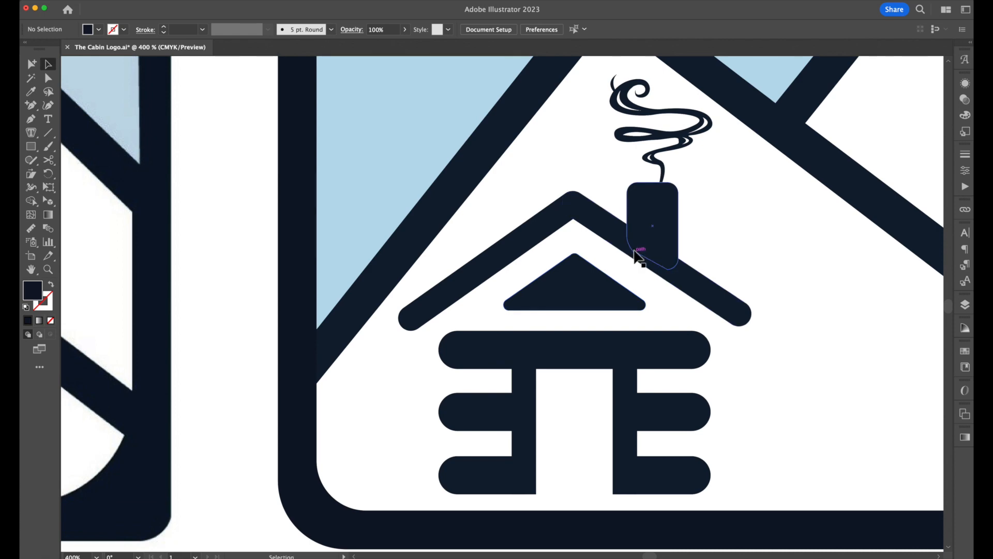
pyautogui.moveTo(568, 407); pyautogui.dragTo(805, 372)
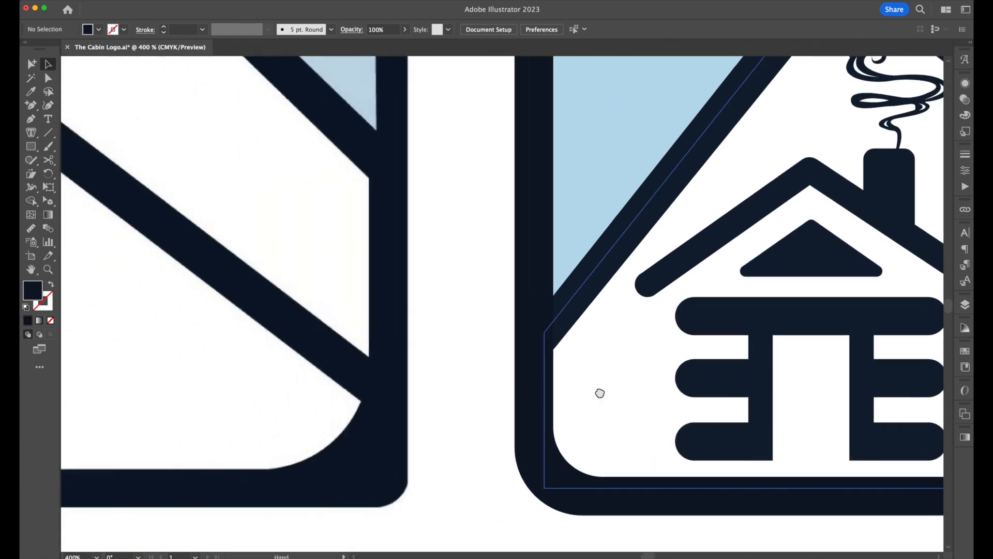
pyautogui.moveTo(599, 393); pyautogui.dragTo(921, 389)
pyautogui.moveTo(591, 379); pyautogui.dragTo(924, 407)
pyautogui.moveTo(720, 242); pyautogui.dragTo(719, 305)
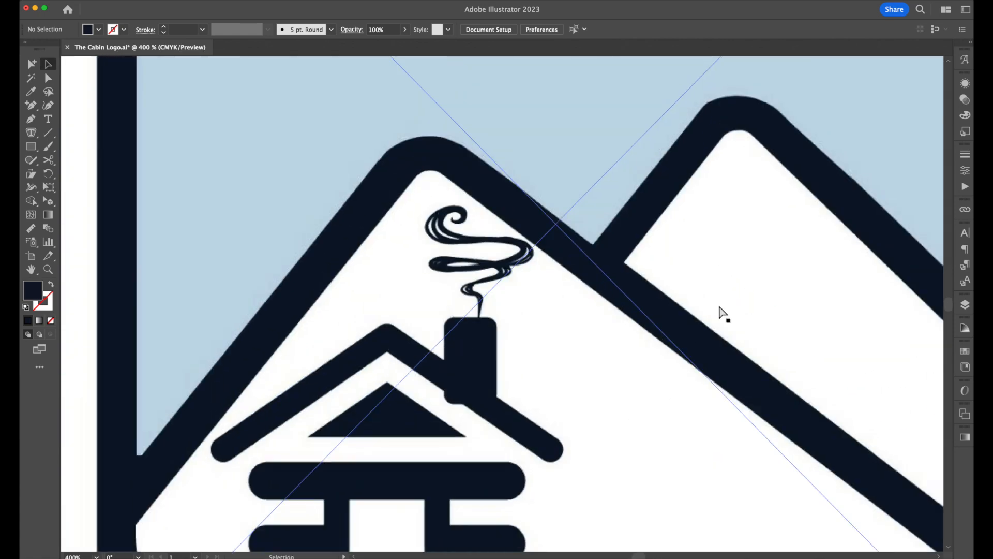
# Step: Examine the whole raster logo and inspect the letter shapes of its word CABIN up close
pyautogui.press('super+minus')
pyautogui.press('super+minus')
pyautogui.press('space')
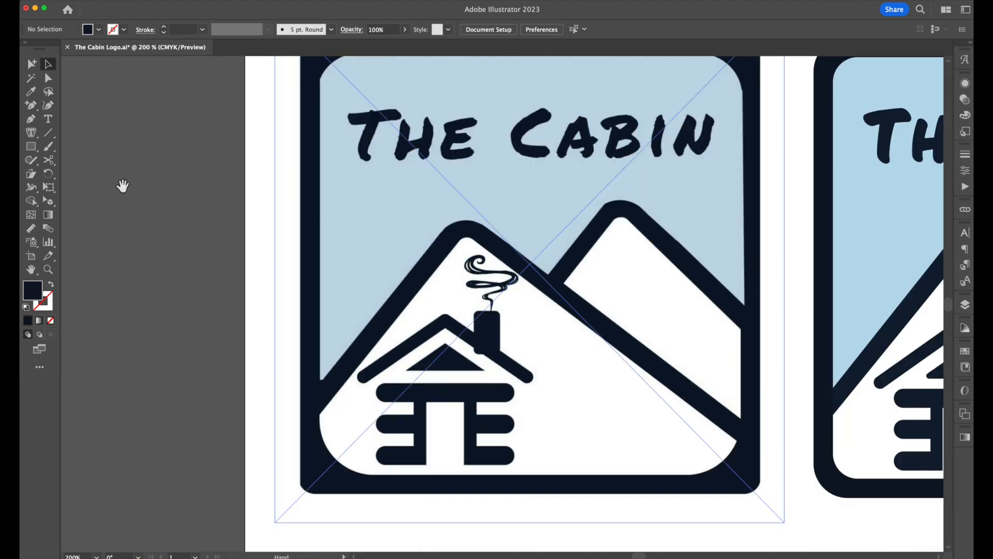
pyautogui.moveTo(179, 171); pyautogui.dragTo(127, 206)
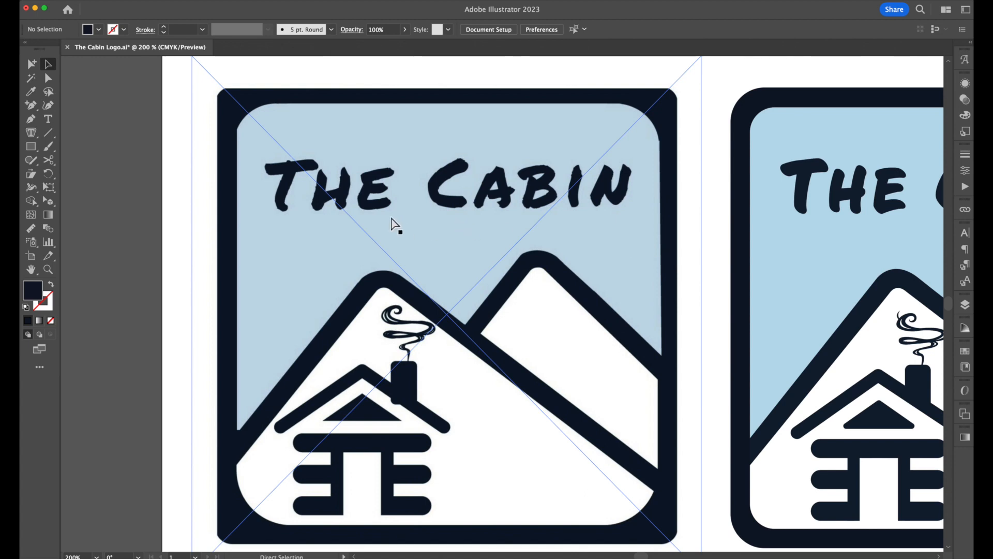
pyautogui.press('super+equal')
pyautogui.press('super+equal')
pyautogui.press('super+equal')
pyautogui.press('super+equal')
pyautogui.moveTo(529, 137); pyautogui.dragTo(526, 451)
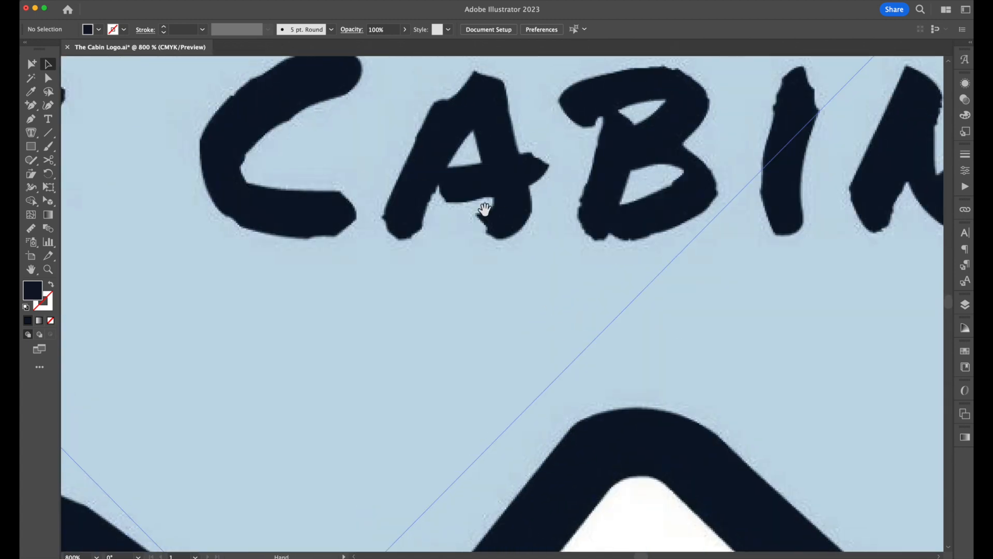
pyautogui.press('super+minus')
pyautogui.press('super+minus')
pyautogui.press('super+minus')
pyautogui.press('super+minus')
pyautogui.press('super+minus')
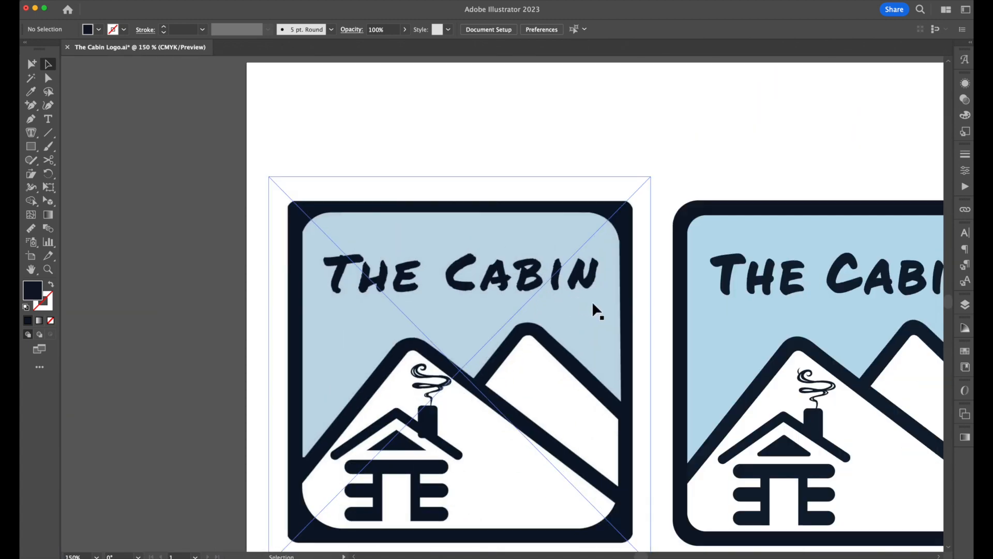
# Step: Compare the two logos' titles and view the alternative THE CABIN typeface samples placed above the artboard
pyautogui.moveTo(652, 326); pyautogui.dragTo(552, 272)
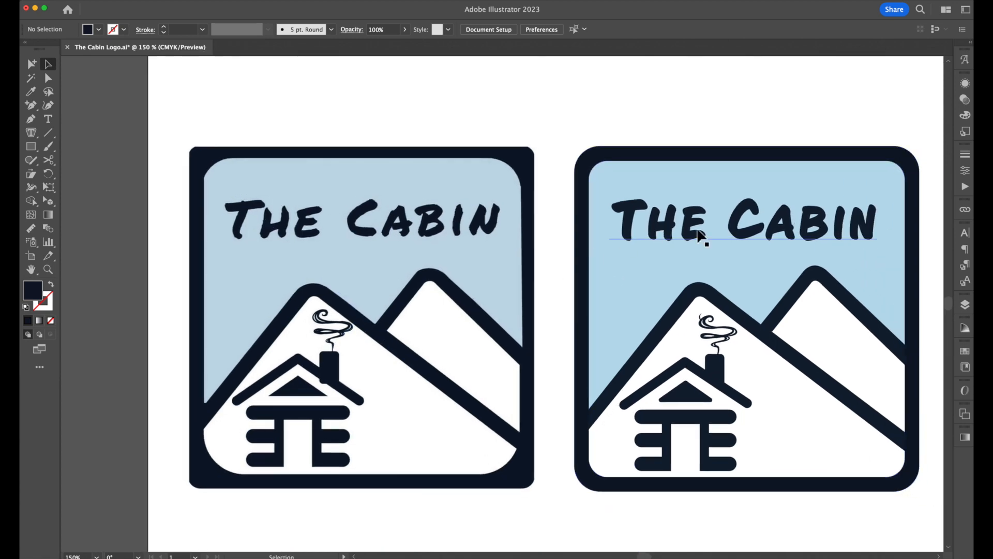
pyautogui.moveTo(737, 253); pyautogui.dragTo(647, 399)
pyautogui.moveTo(667, 238); pyautogui.dragTo(747, 457)
pyautogui.moveTo(517, 231); pyautogui.dragTo(775, 359)
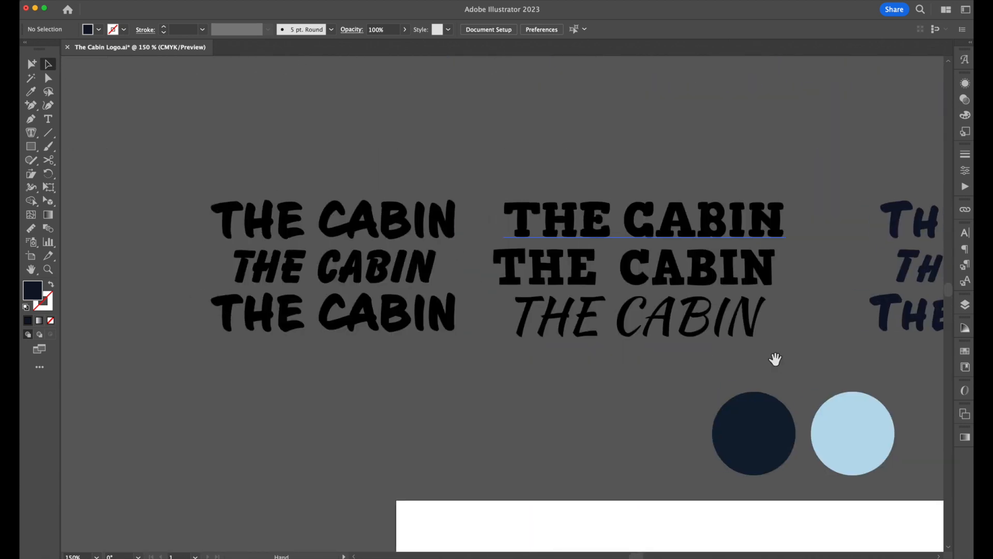
# Step: Review the black and navy typeface samples above the artboard and nudge the middle navy slab-serif THE CABIN sample slightly upward
pyautogui.scroll(-10, 661, 357)
pyautogui.hscroll(3, 660, 357)
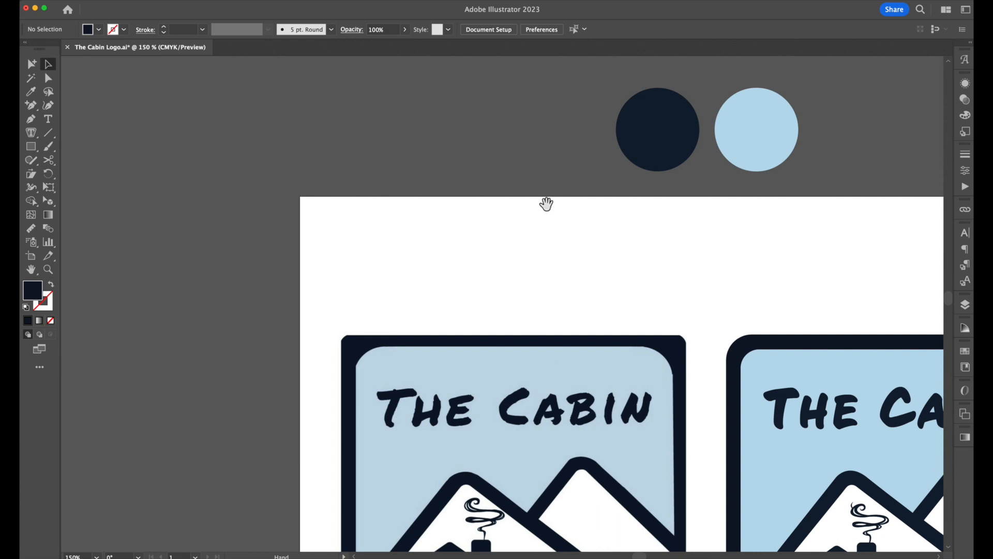
pyautogui.moveTo(502, 181); pyautogui.dragTo(505, 255)
pyautogui.press('super+minus')
pyautogui.moveTo(479, 217); pyautogui.dragTo(418, 247)
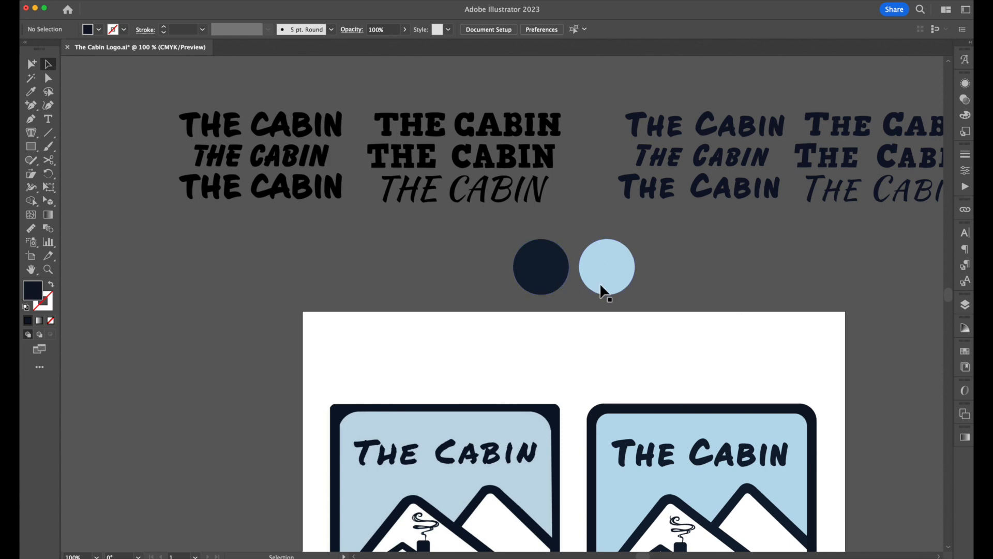
pyautogui.moveTo(736, 253); pyautogui.dragTo(653, 223)
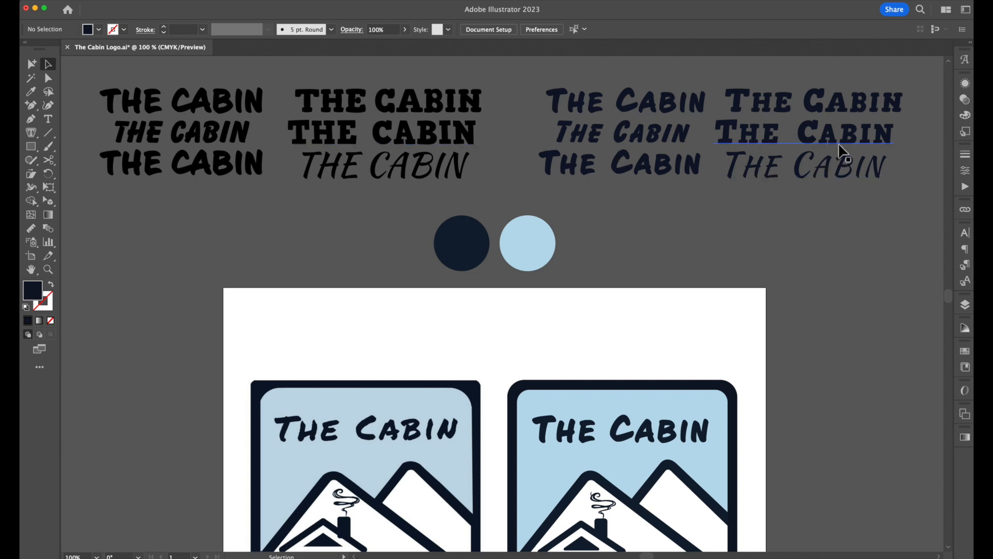
pyautogui.moveTo(858, 128)
pyautogui.mouseDown()
pyautogui.moveTo(858, 155)
pyautogui.moveTo(698, 410)
pyautogui.moveTo(856, 133)
pyautogui.mouseUp()
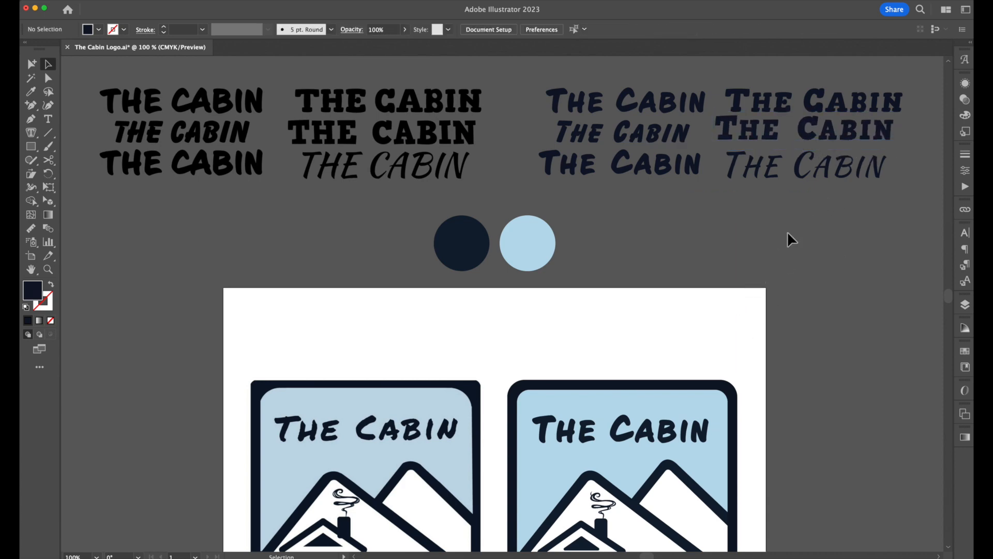
# Step: Examine the letter shapes of the vector logo's THE CABIN title up close
pyautogui.press('super+equal')
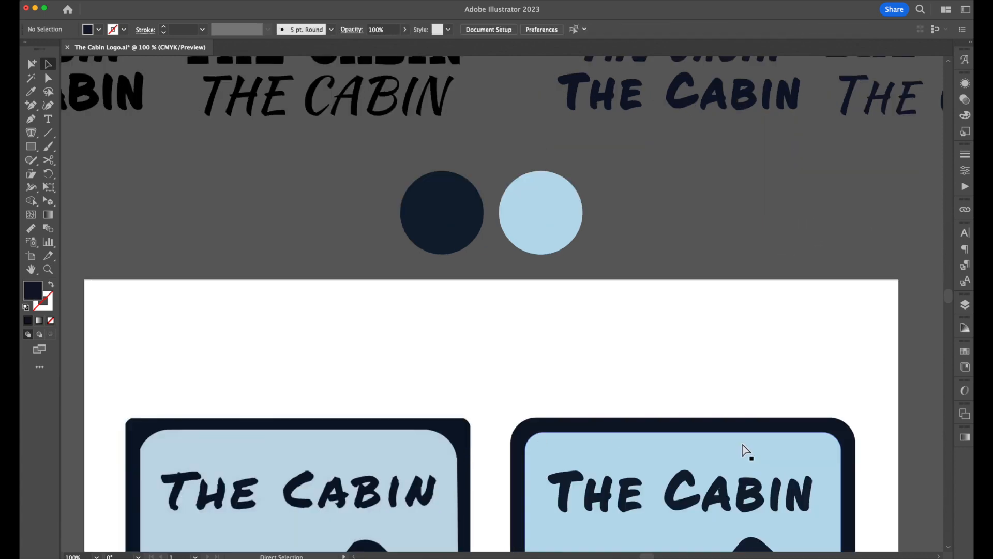
pyautogui.press('super+equal')
pyautogui.press('super+equal')
pyautogui.moveTo(707, 449); pyautogui.dragTo(567, 155)
pyautogui.moveTo(669, 401); pyautogui.dragTo(585, 119)
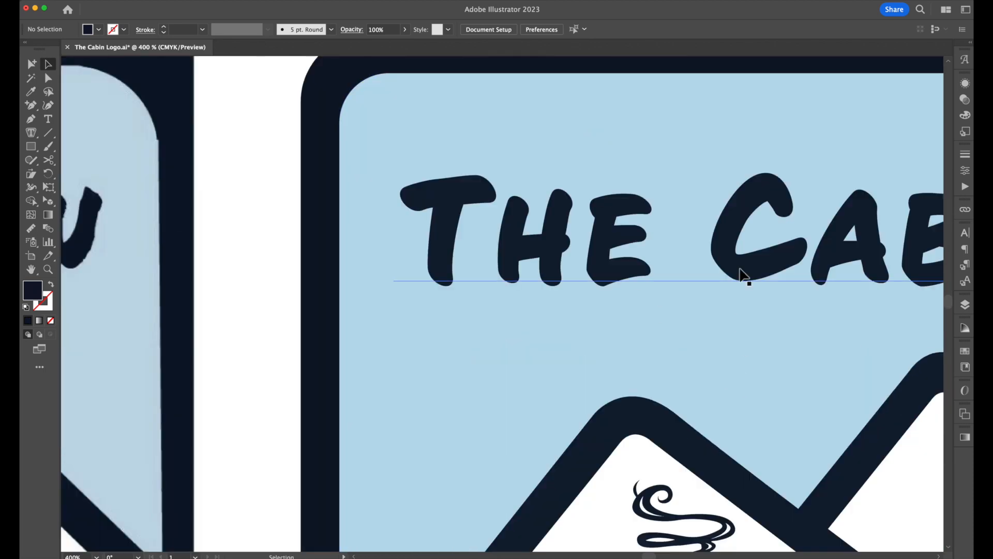
pyautogui.moveTo(686, 256); pyautogui.dragTo(552, 297)
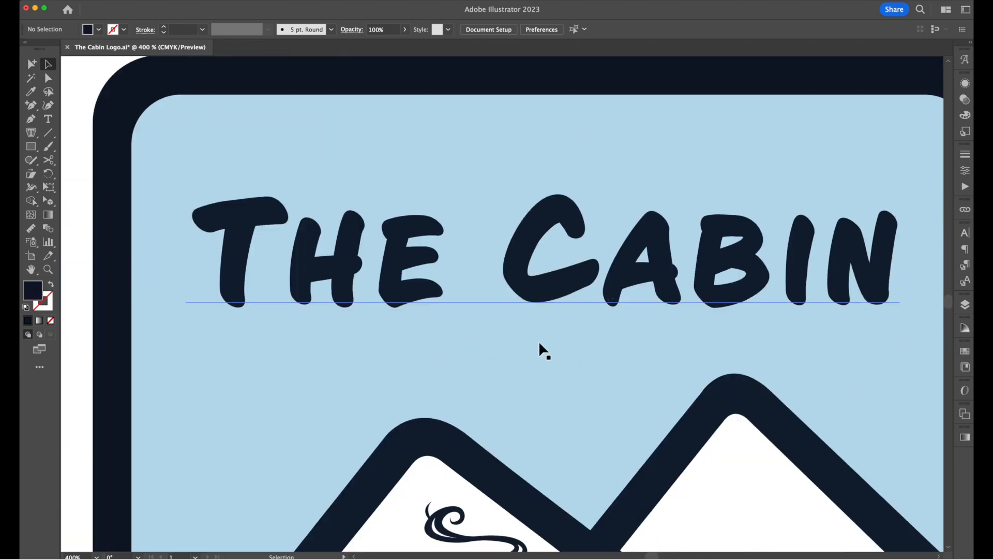
pyautogui.hscroll(3, 538, 348)
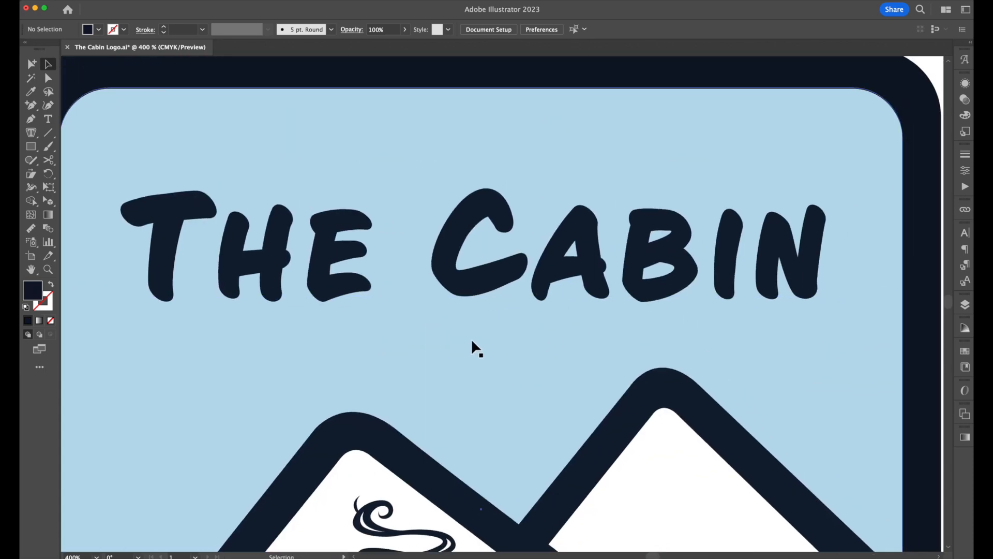
pyautogui.moveTo(215, 330); pyautogui.dragTo(664, 268)
pyautogui.moveTo(328, 269); pyautogui.dragTo(579, 309)
pyautogui.moveTo(673, 304); pyautogui.dragTo(229, 353)
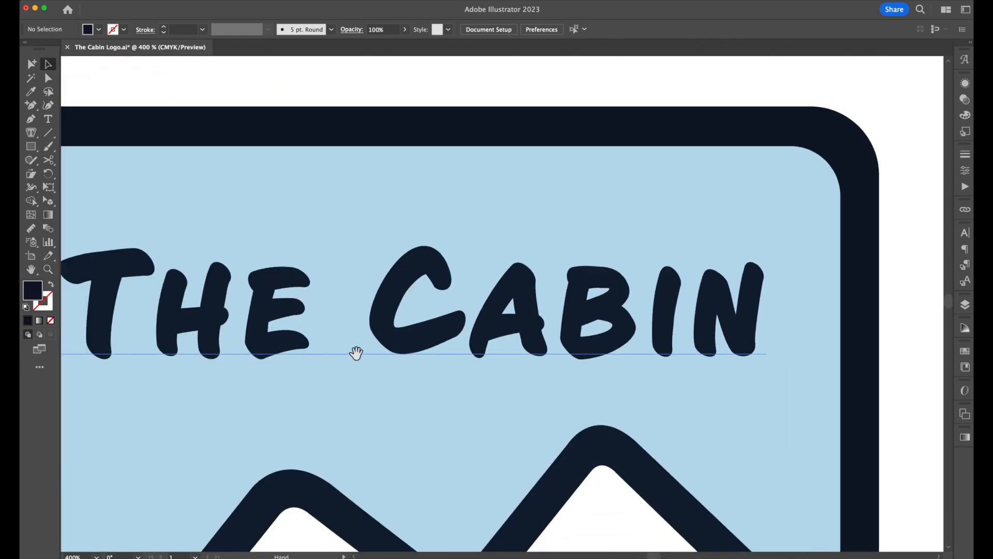
# Step: Select the letters BI in the vector logo's title to check that the text is live, and leave text editing
pyautogui.click(697, 362)
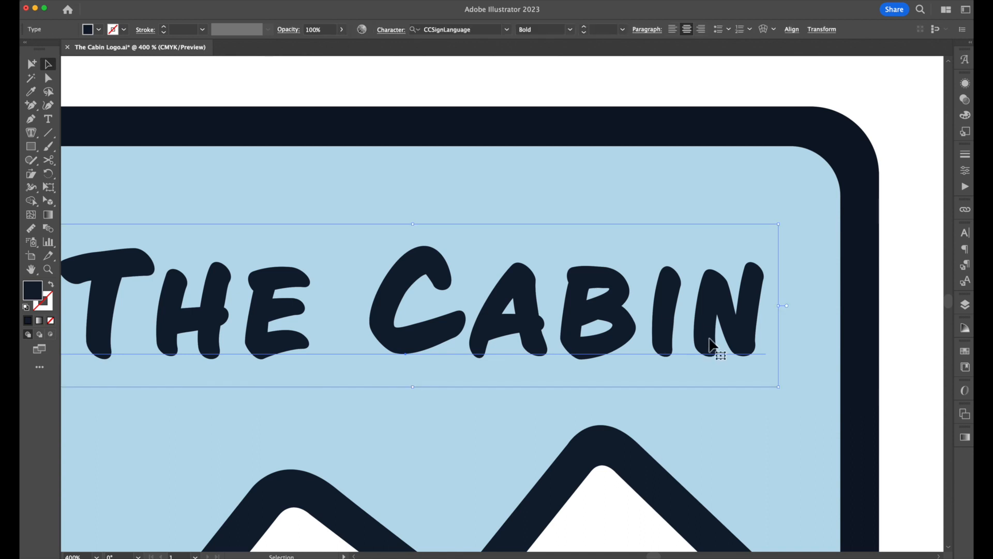
pyautogui.doubleClick(712, 315)
pyautogui.moveTo(711, 312); pyautogui.dragTo(588, 314)
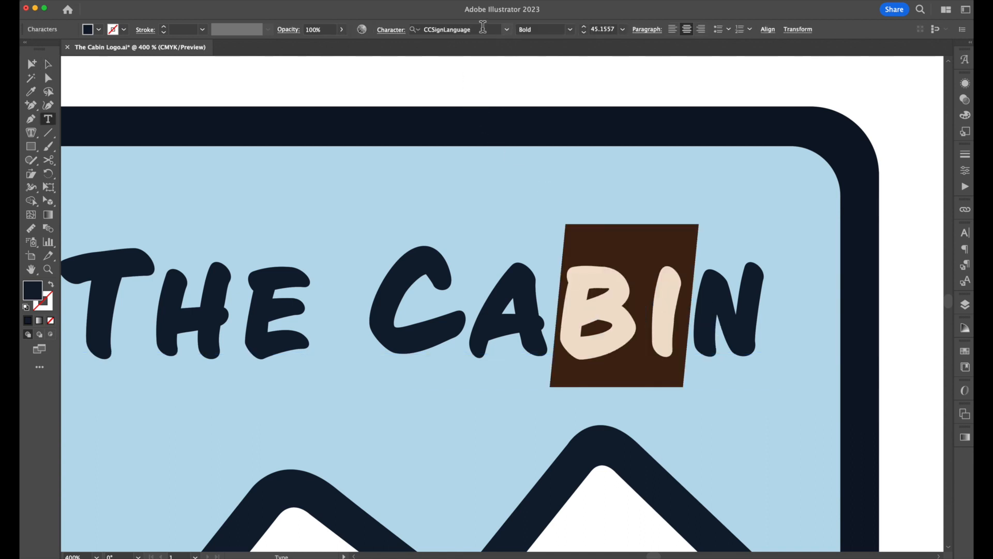
pyautogui.keyDown('super'); pyautogui.click(898, 89); pyautogui.keyUp('super')
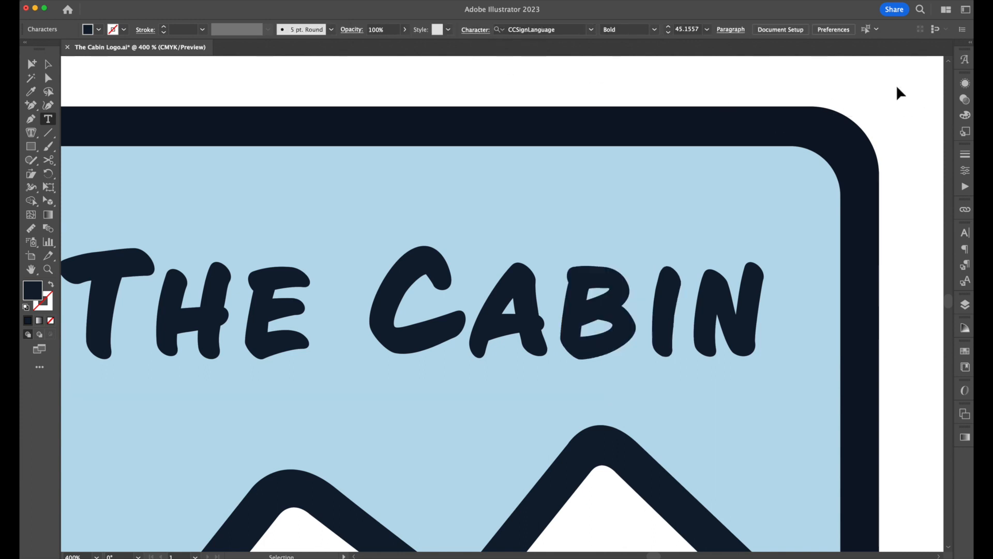
pyautogui.click(39, 69)
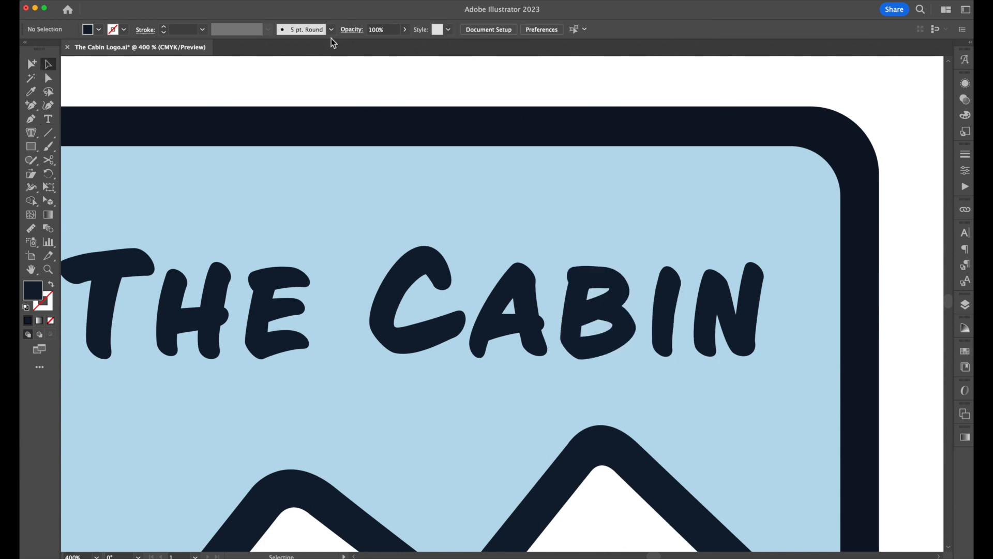
# Step: Inspect the raster logo's curled smoke and the pixelated edges of its mountain peaks up close
pyautogui.press('super+minus')
pyautogui.press('super+minus')
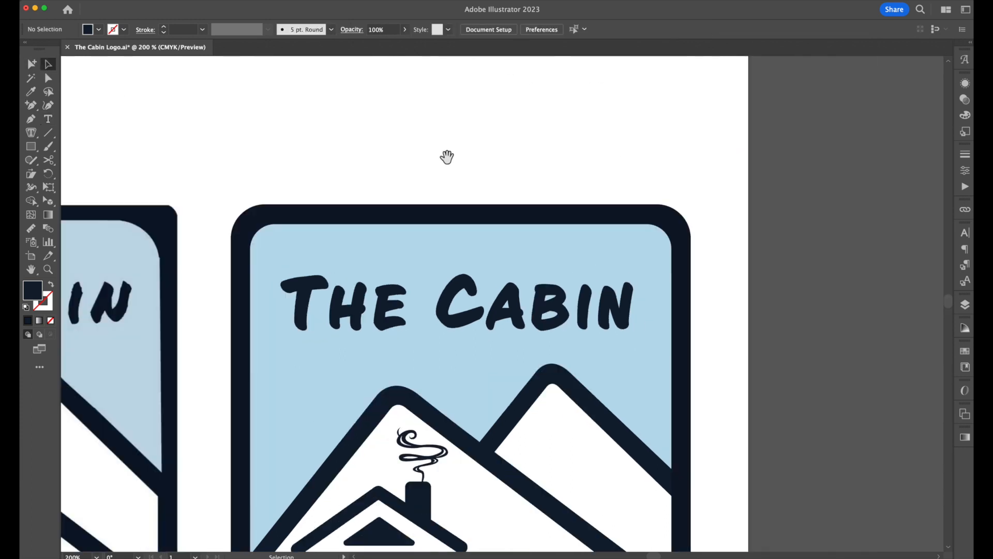
pyautogui.moveTo(366, 168); pyautogui.dragTo(640, 122)
pyautogui.press('super+minus')
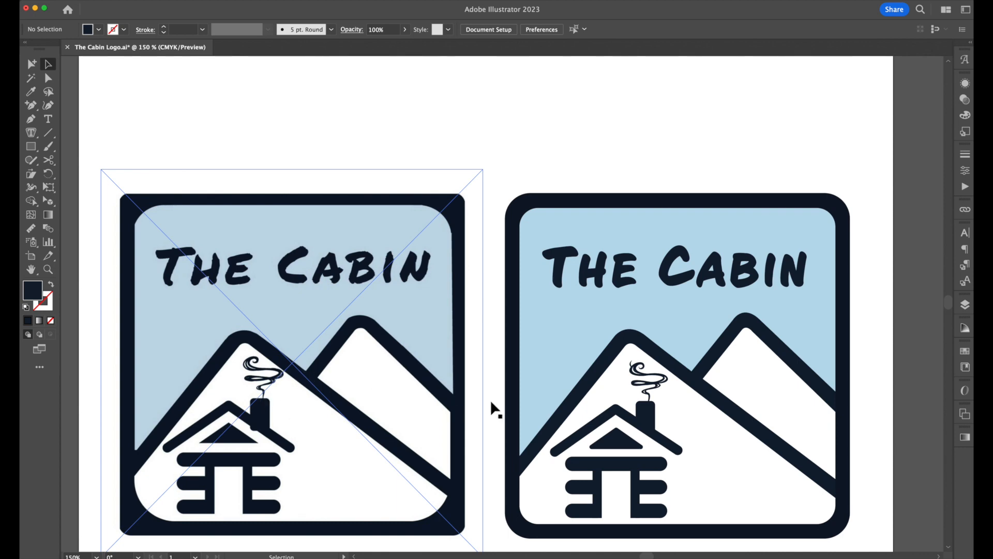
pyautogui.press('super+equal')
pyautogui.press('super+equal')
pyautogui.press('super+equal')
pyautogui.press('super+equal')
pyautogui.press('super+equal')
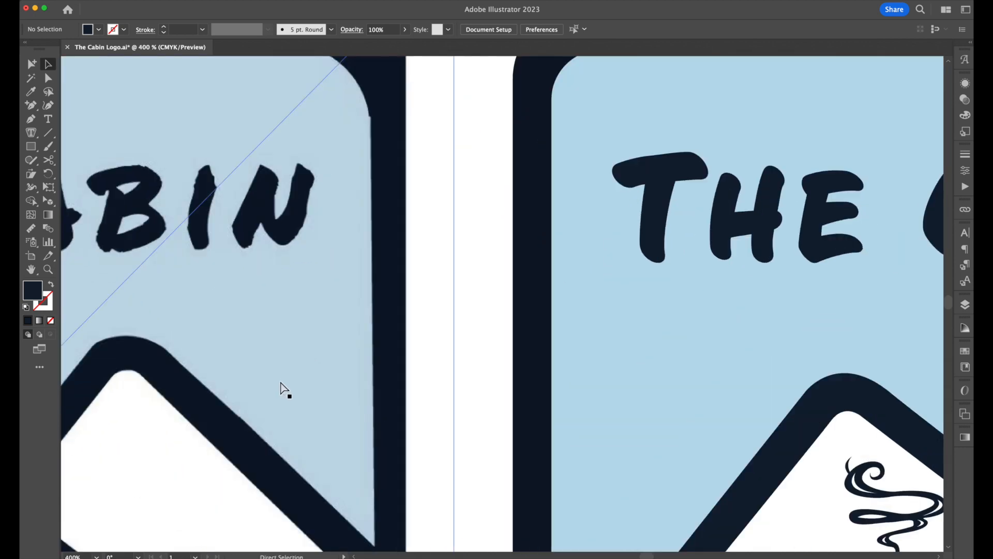
pyautogui.moveTo(220, 429); pyautogui.dragTo(668, 368)
pyautogui.moveTo(427, 390); pyautogui.dragTo(878, 342)
pyautogui.moveTo(470, 394); pyautogui.dragTo(820, 307)
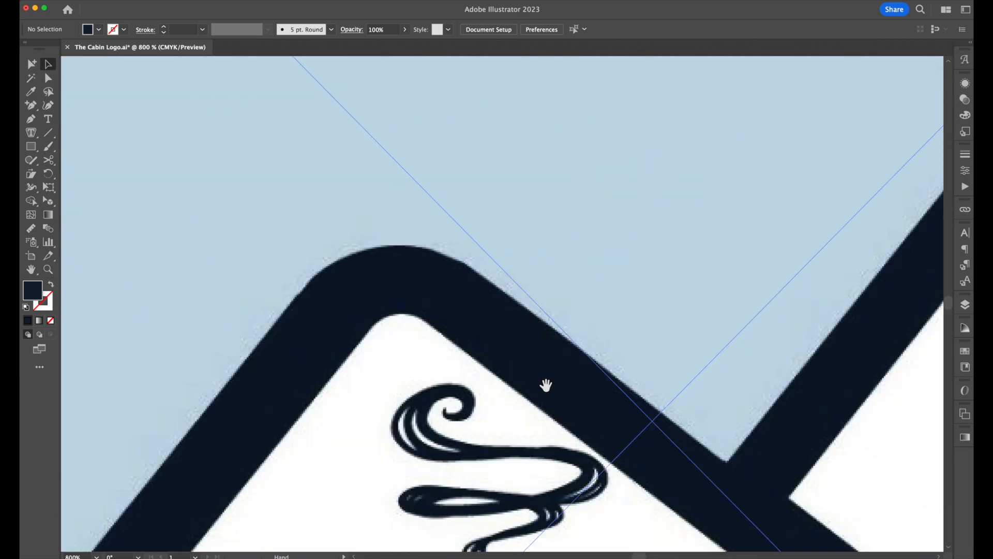
pyautogui.moveTo(543, 383); pyautogui.dragTo(592, 263)
pyautogui.press('super+equal')
pyautogui.press('super+equal')
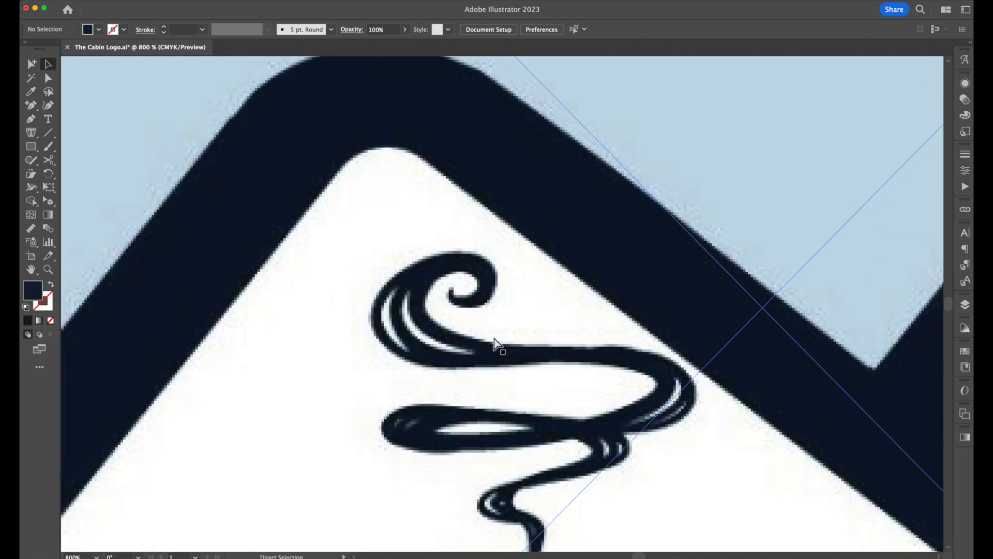
pyautogui.moveTo(710, 340); pyautogui.dragTo(149, 313)
pyautogui.moveTo(678, 339); pyautogui.dragTo(215, 350)
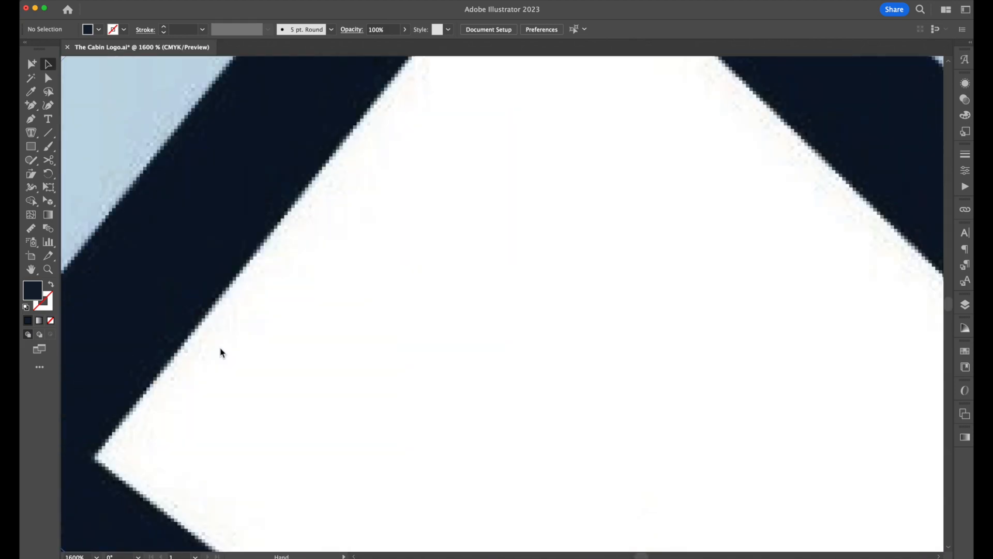
# Step: Examine the vector logo's smoke curl above the chimney at the same magnification as the raster version
pyautogui.moveTo(745, 305); pyautogui.dragTo(321, 310)
pyautogui.moveTo(880, 285); pyautogui.dragTo(249, 310)
pyautogui.moveTo(668, 310); pyautogui.dragTo(149, 339)
pyautogui.moveTo(559, 323); pyautogui.dragTo(230, 334)
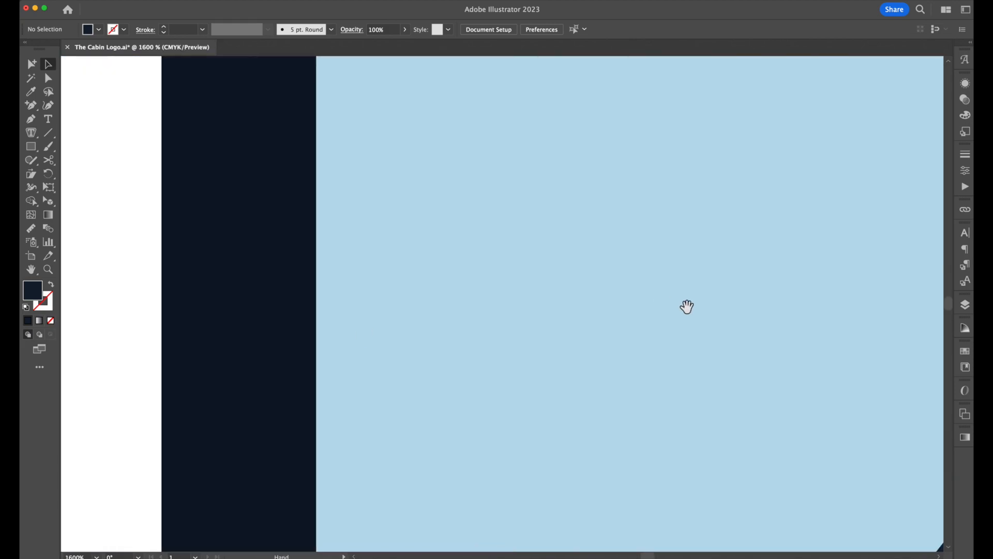
pyautogui.moveTo(693, 306); pyautogui.dragTo(272, 331)
pyautogui.moveTo(629, 333); pyautogui.dragTo(234, 342)
pyautogui.moveTo(580, 345); pyautogui.dragTo(238, 241)
pyautogui.moveTo(443, 350); pyautogui.dragTo(443, 228)
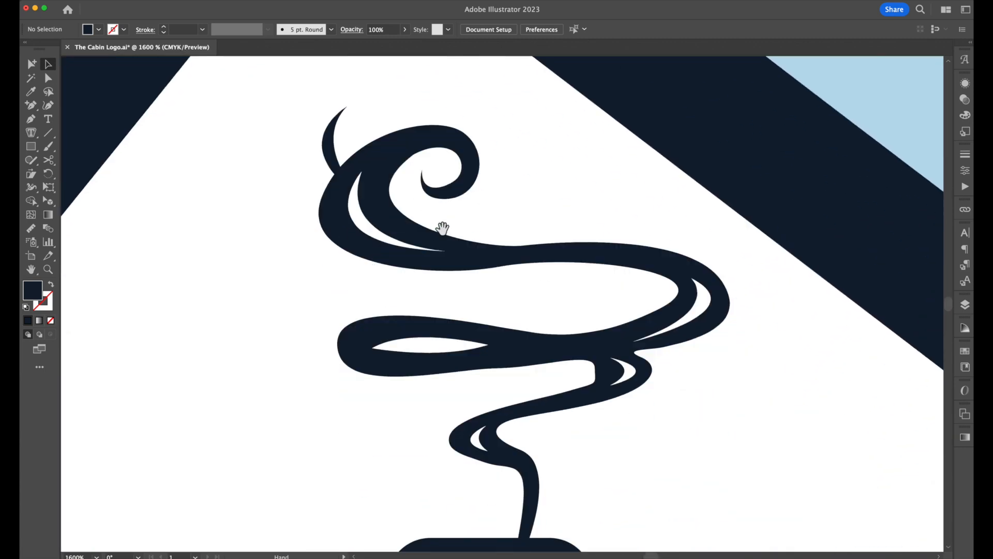
pyautogui.moveTo(577, 380); pyautogui.dragTo(578, 337)
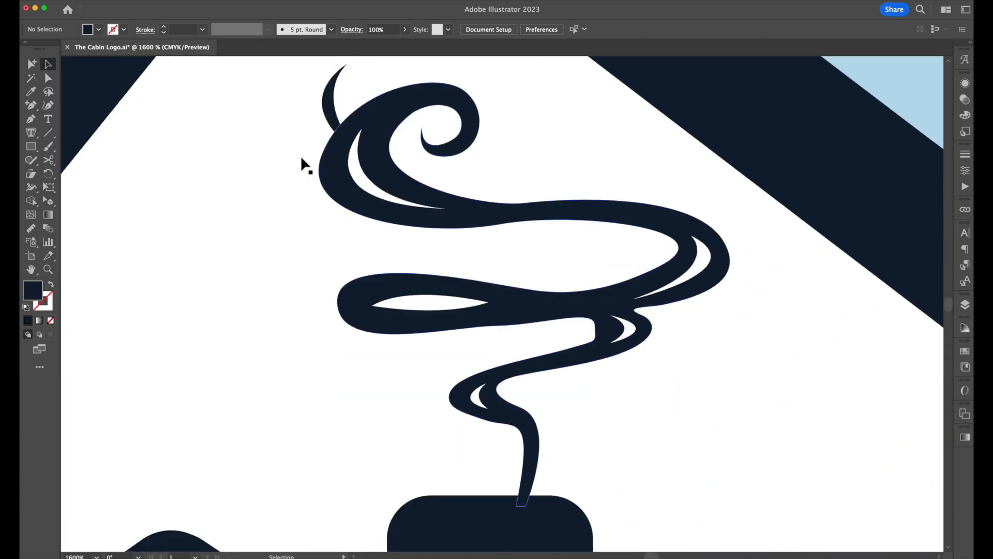
# Step: Shorten the lower direction handle of the anchor point at the smoke's inner bend below the loop to reshape its curve
pyautogui.click(48, 79)
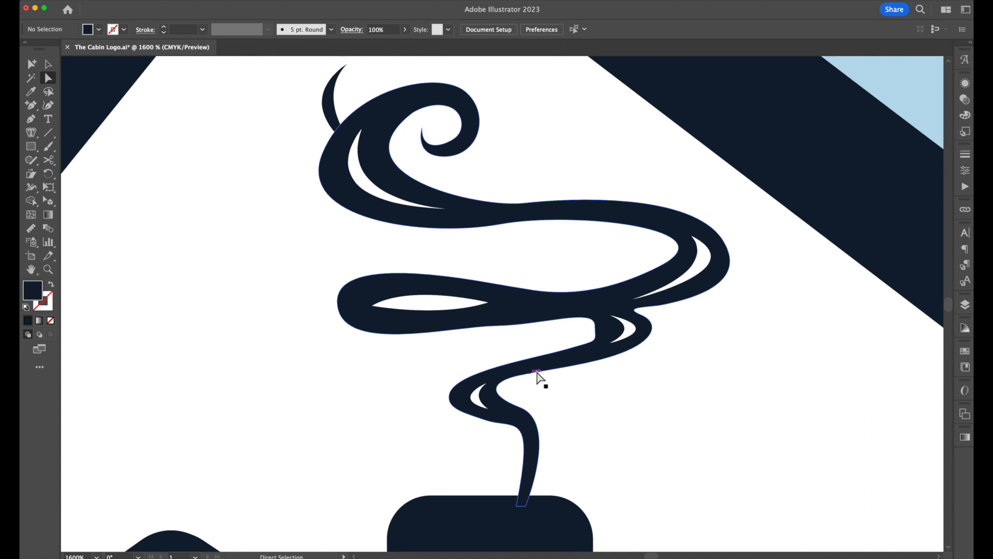
pyautogui.click(598, 339)
pyautogui.press('super+equal')
pyautogui.press('super+equal')
pyautogui.press('super+equal')
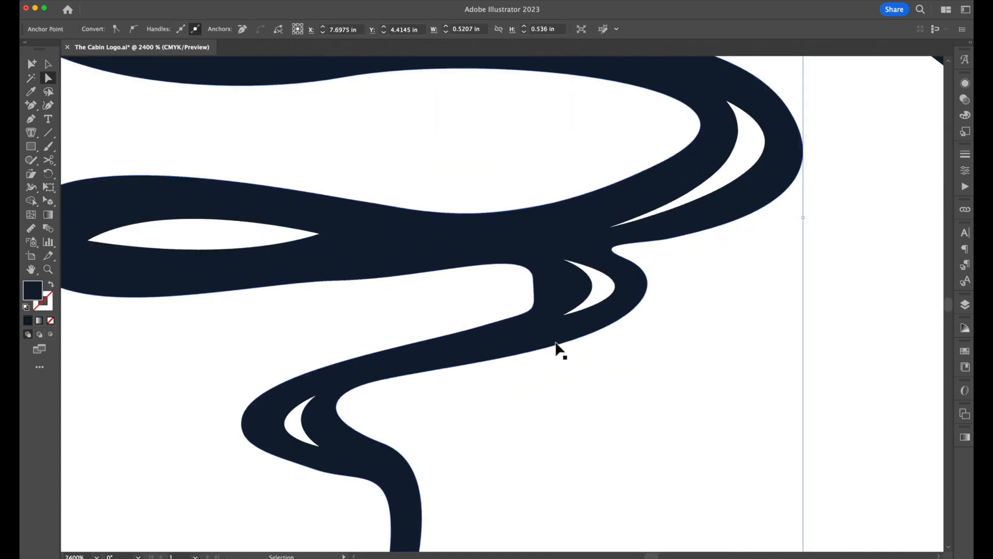
pyautogui.moveTo(544, 273); pyautogui.dragTo(554, 288)
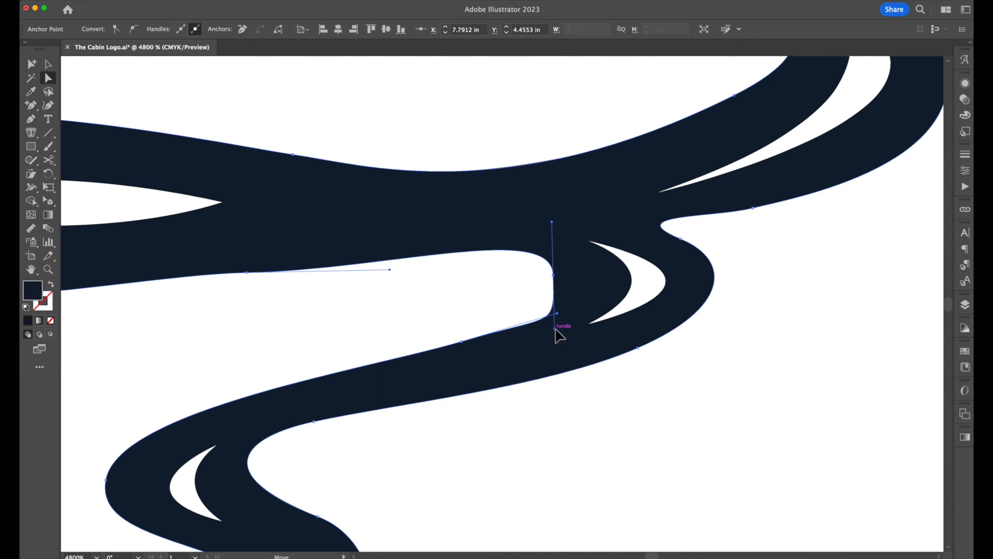
pyautogui.moveTo(557, 331); pyautogui.dragTo(556, 303)
pyautogui.click(770, 362)
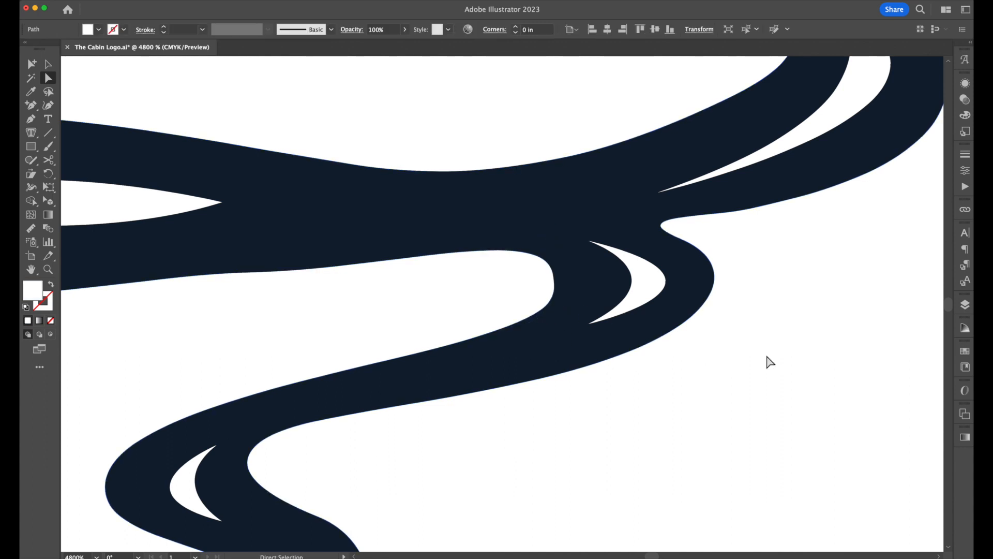
# Step: Review the whole vector logo beside the raster original
pyautogui.press('super+minus')
pyautogui.press('super+minus')
pyautogui.press('super+minus')
pyautogui.press('super+minus')
pyautogui.press('super+minus')
pyautogui.press('super+minus')
pyautogui.press('super+minus')
pyautogui.press('super+minus')
pyautogui.press('super+minus')
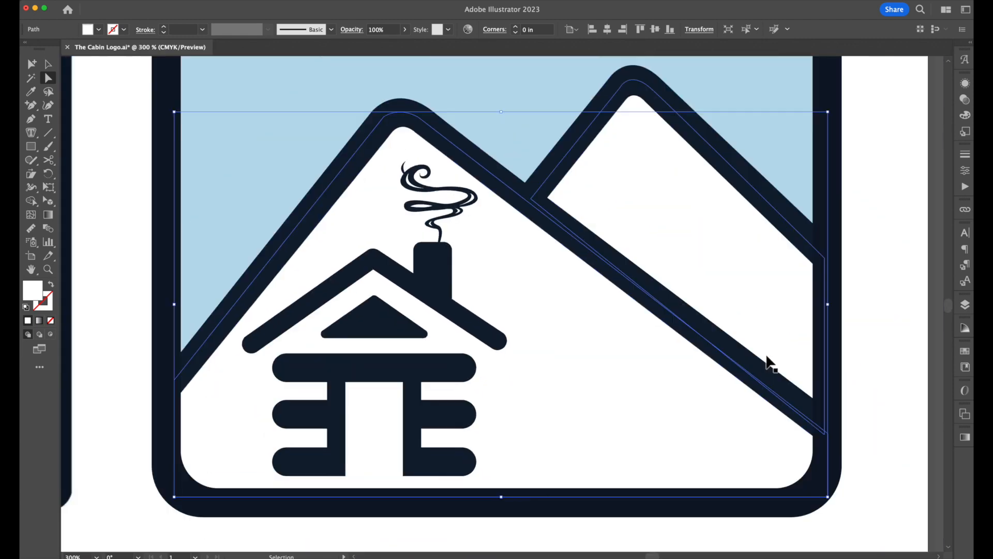
pyautogui.moveTo(809, 297); pyautogui.dragTo(825, 355)
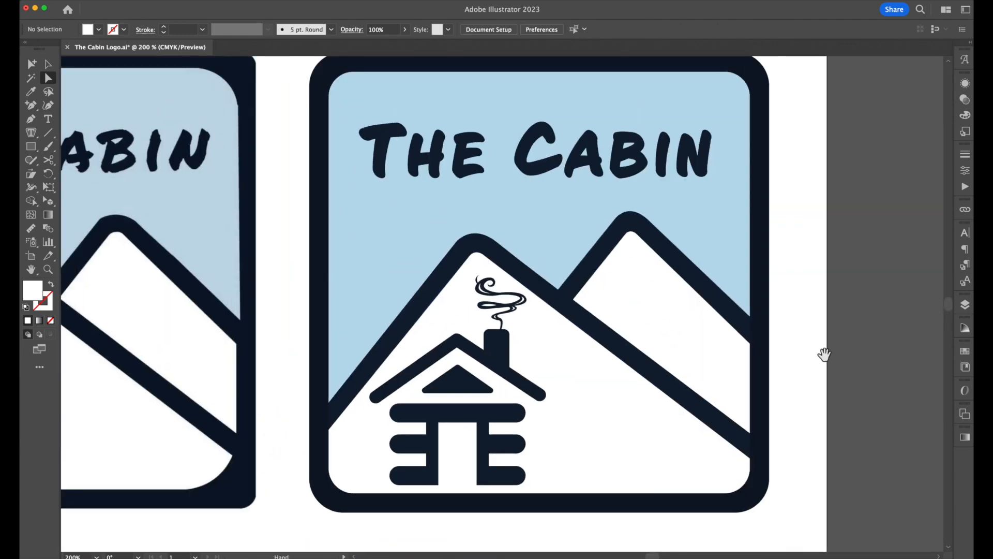
pyautogui.press('super+minus')
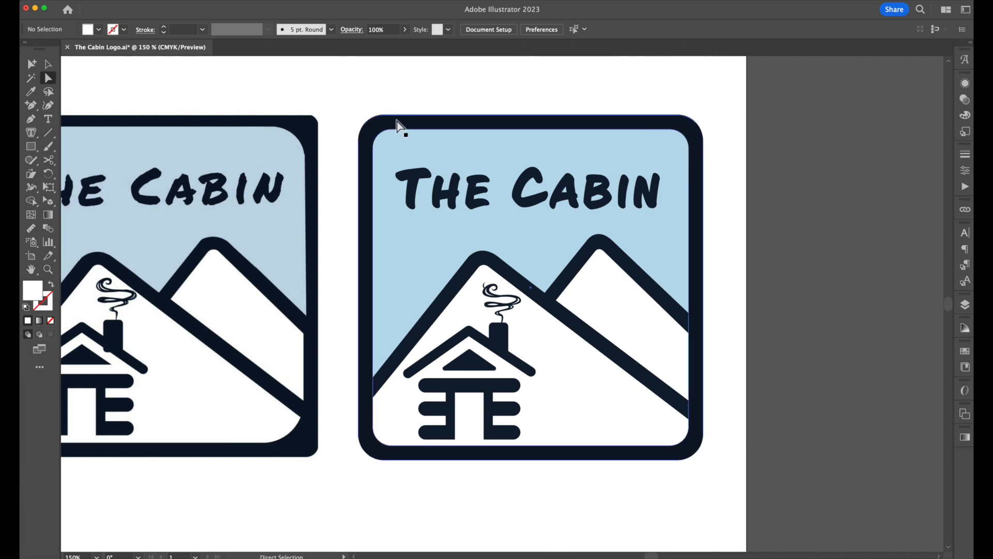
# Step: Check the CMYK and hex colour values of the navy swatch circle above the artboard
pyautogui.moveTo(399, 126); pyautogui.dragTo(441, 204)
pyautogui.moveTo(340, 138); pyautogui.dragTo(499, 221)
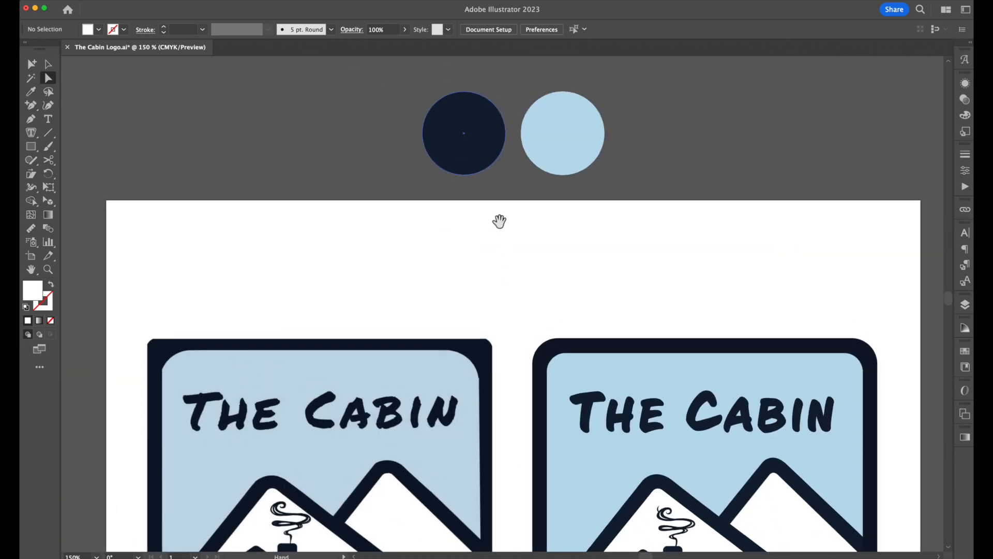
pyautogui.press('super+plus')
pyautogui.scroll(3, 624, 158)
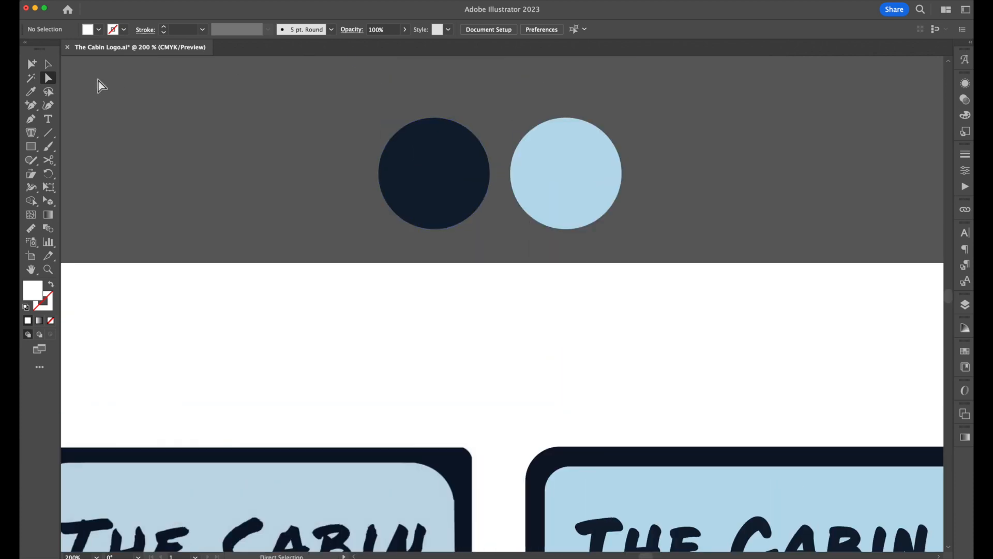
pyautogui.click(48, 64)
pyautogui.click(481, 207)
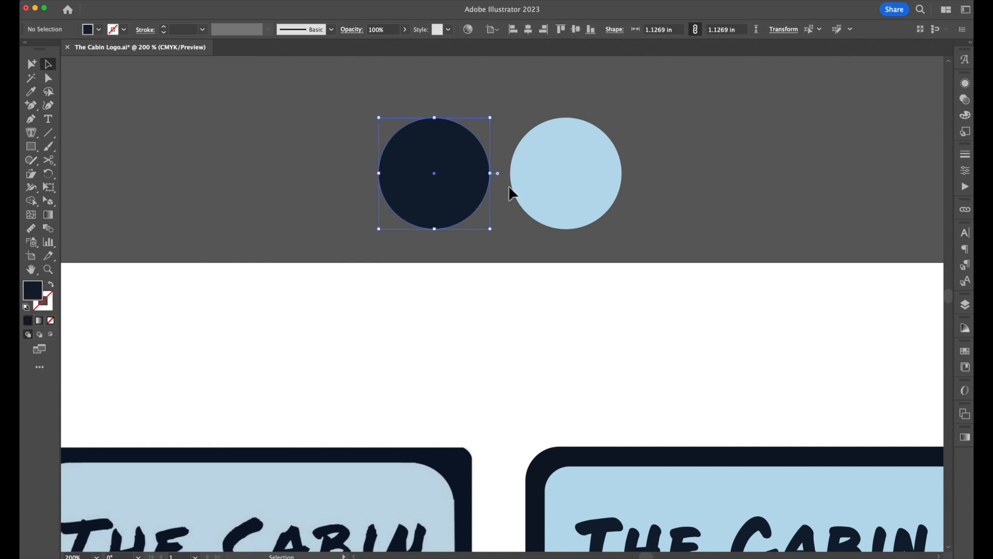
pyautogui.click(969, 118)
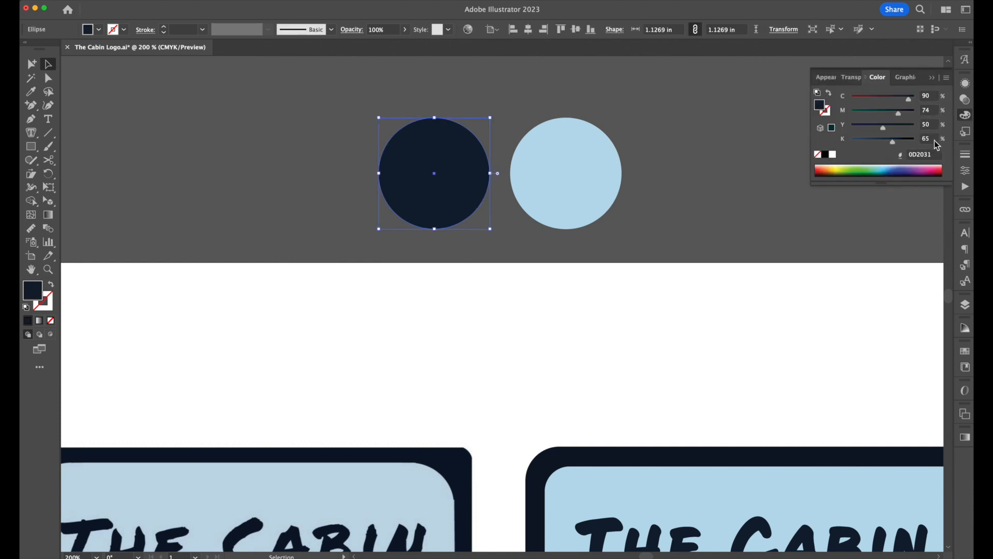
pyautogui.click(935, 157)
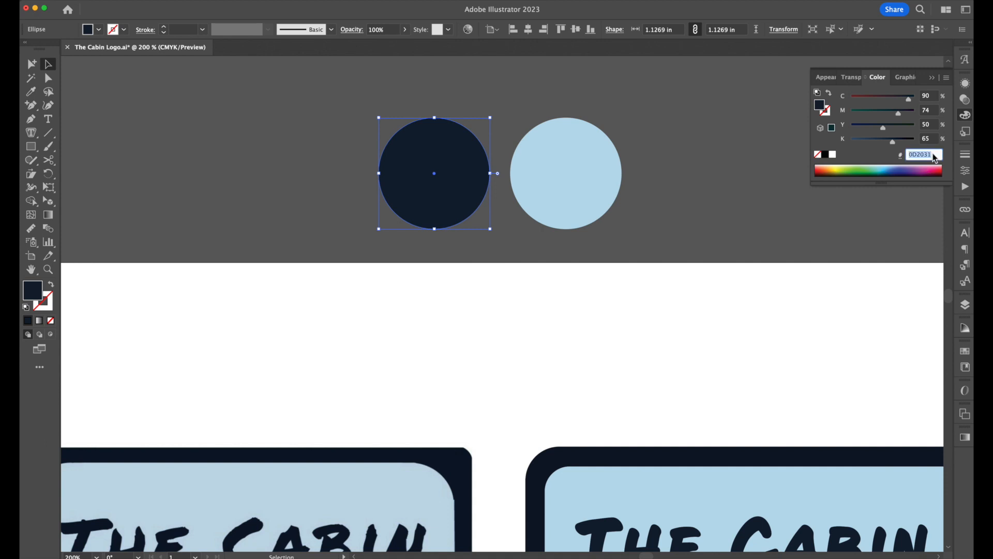
pyautogui.click(420, 97)
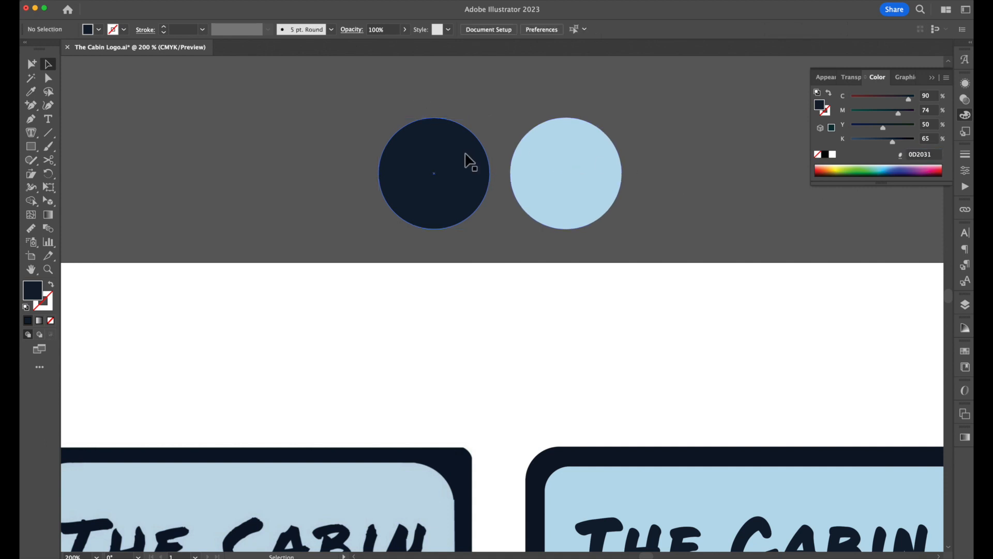
# Step: Check the CMYK and hex colour values of the light blue swatch circle above the artboard
pyautogui.click(470, 161)
pyautogui.click(585, 160)
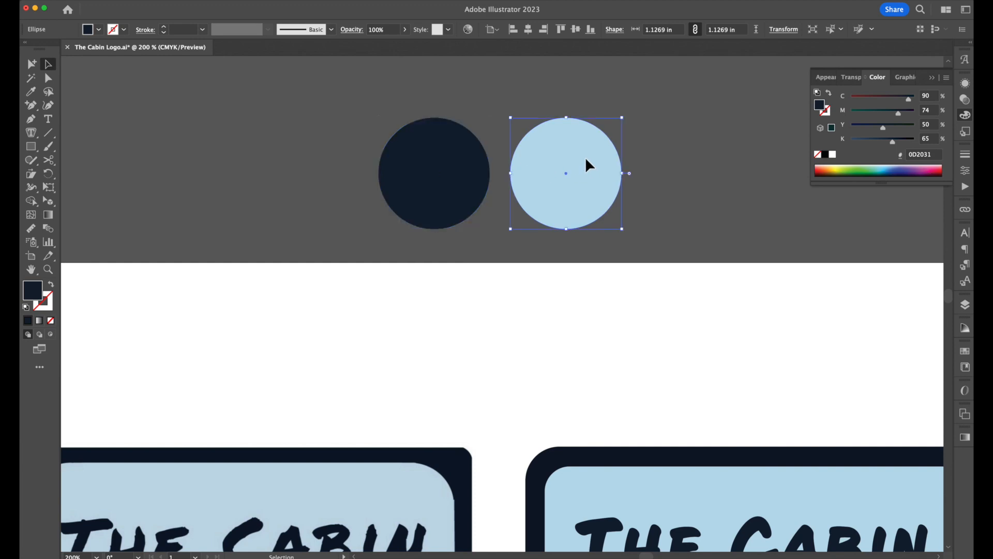
pyautogui.click(685, 165)
# Step: Compare the complete raster and vector logos side by side, including the title, mountains and rounded frame
pyautogui.press('super+minus')
pyautogui.press('super+minus')
pyautogui.press('super+minus')
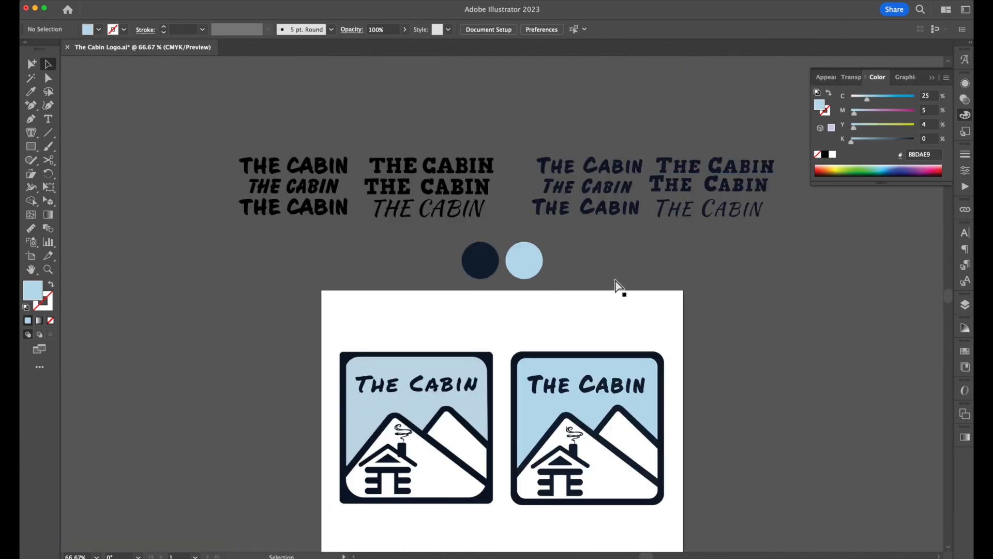
pyautogui.moveTo(606, 289); pyautogui.dragTo(595, 195)
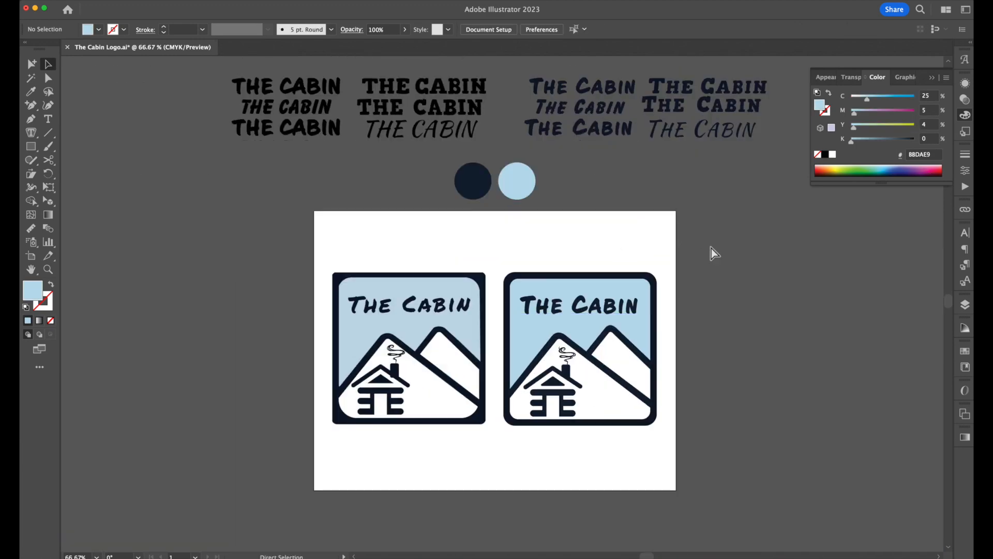
pyautogui.press('super+plus')
pyautogui.press('super+plus')
pyautogui.press('super+plus')
pyautogui.moveTo(724, 249); pyautogui.dragTo(580, 197)
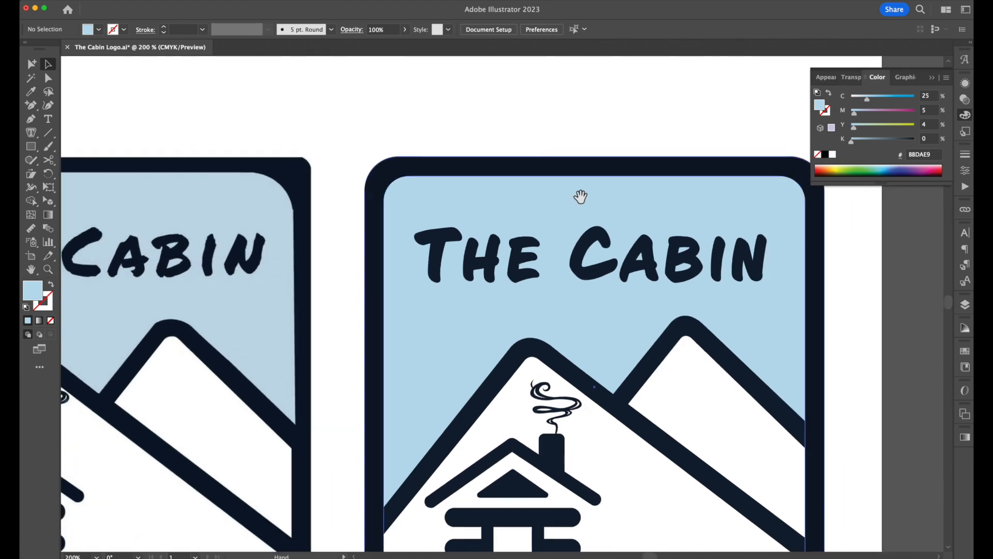
pyautogui.press('super+minus')
pyautogui.press('super+minus')
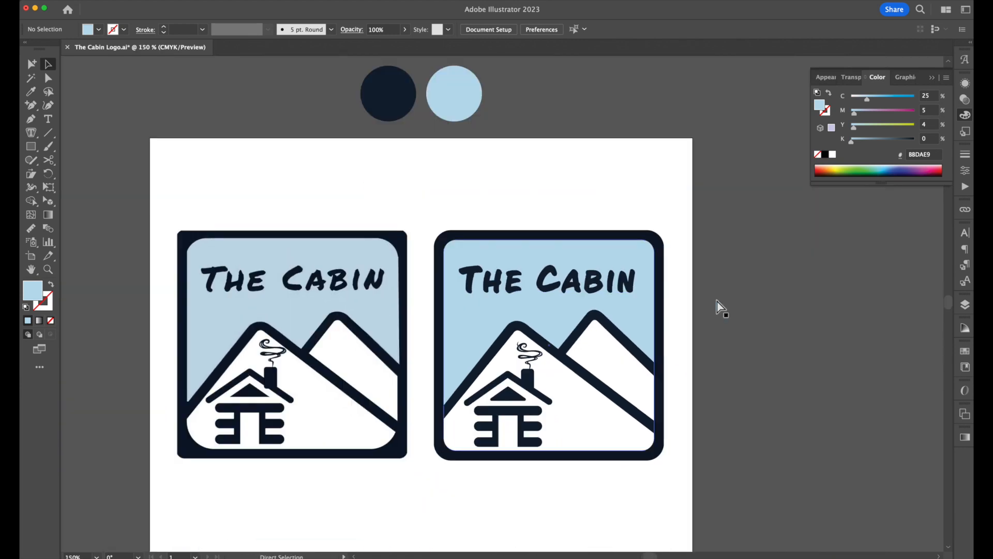
pyautogui.moveTo(708, 252); pyautogui.dragTo(740, 248)
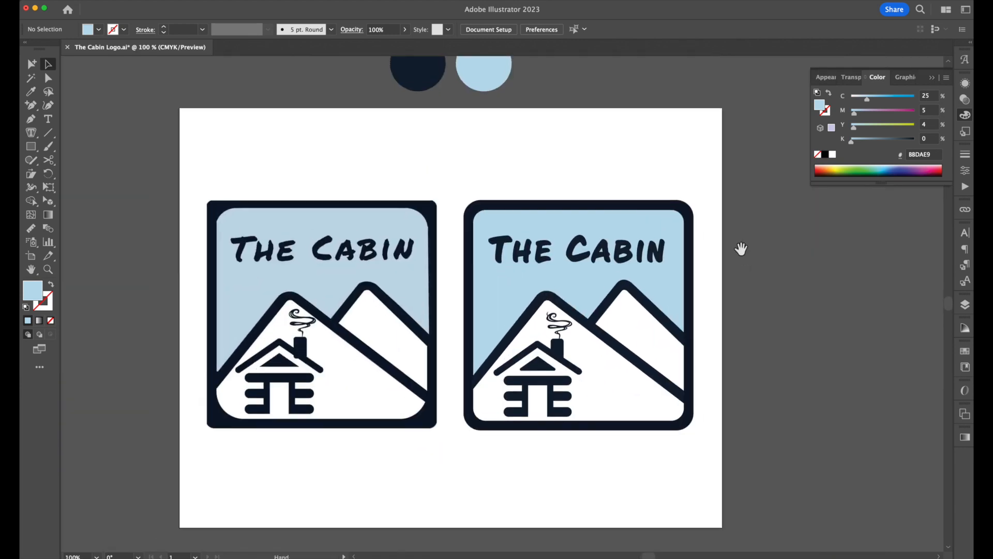
pyautogui.click(444, 182)
pyautogui.click(538, 161)
pyautogui.press('super+equal')
pyautogui.hscroll(-2, 617, 107)
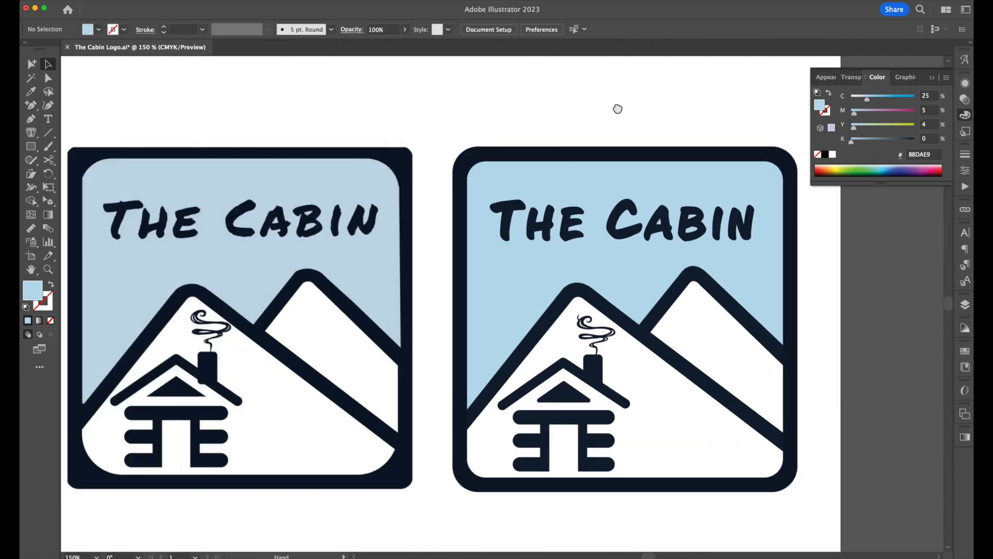
# Step: Display the artwork in Outline view and examine the paths that build the vector logo's cabin, chimney and smoke
pyautogui.click(164, 0)
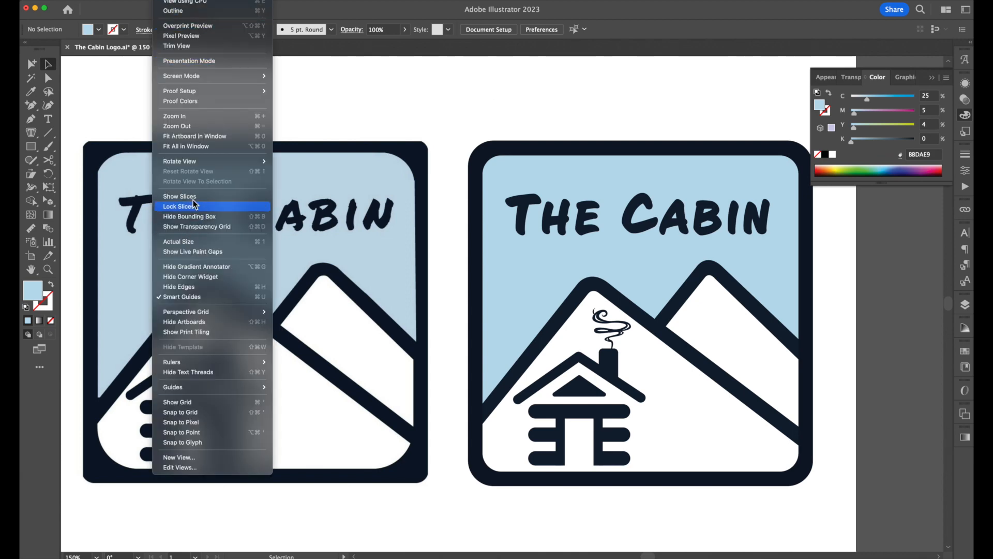
pyautogui.click(175, 10)
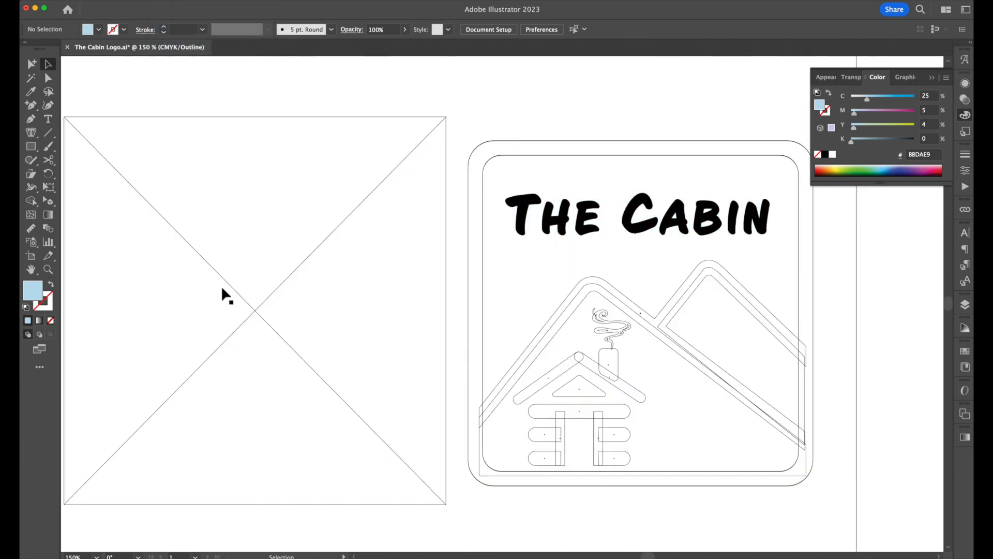
pyautogui.press('super+equal')
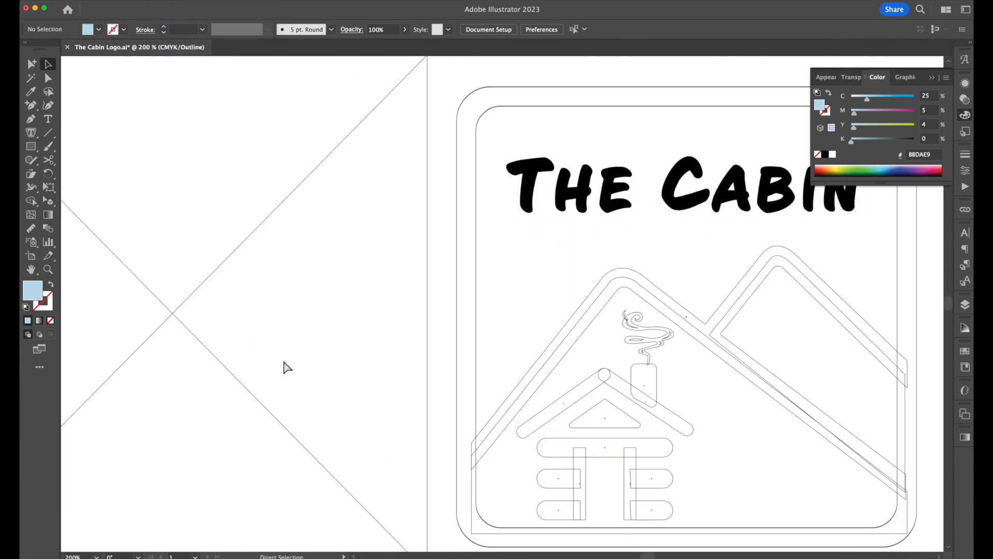
pyautogui.moveTo(414, 359); pyautogui.dragTo(268, 276)
pyautogui.press('super+equal')
pyautogui.press('super+equal')
pyautogui.press('super+equal')
pyautogui.press('super+equal')
pyautogui.press('super+equal')
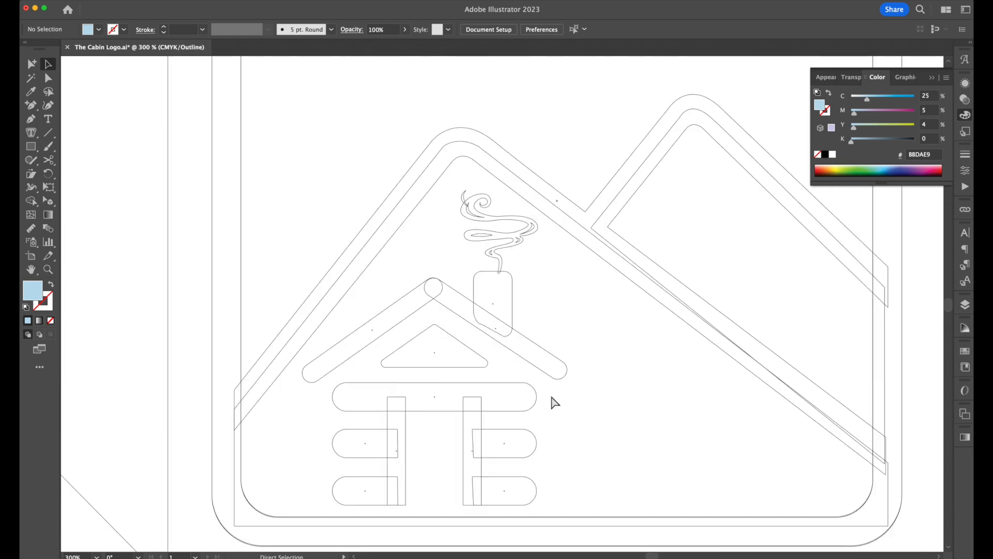
pyautogui.press('super+minus')
pyautogui.press('super+minus')
pyautogui.press('super+minus')
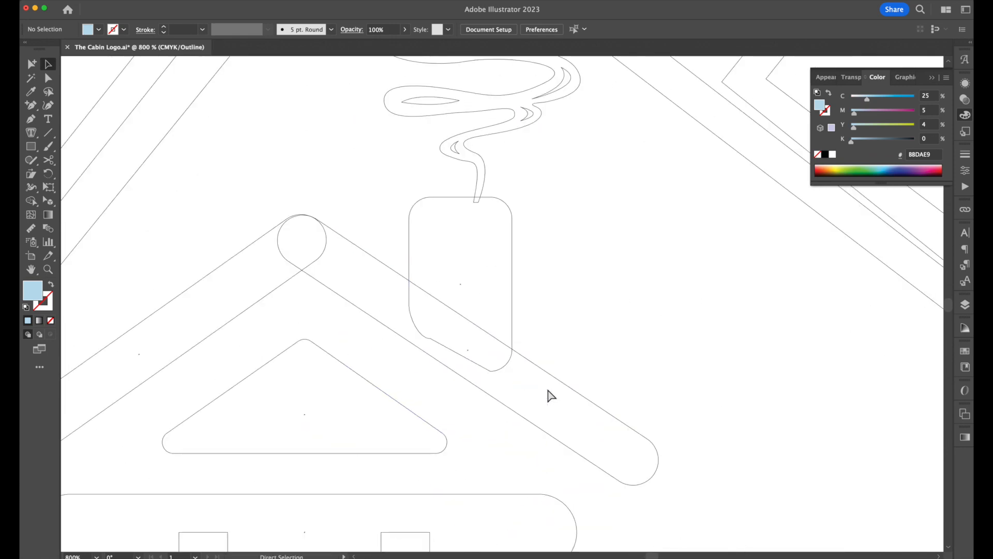
pyautogui.press('super+minus')
pyautogui.press('super+minus')
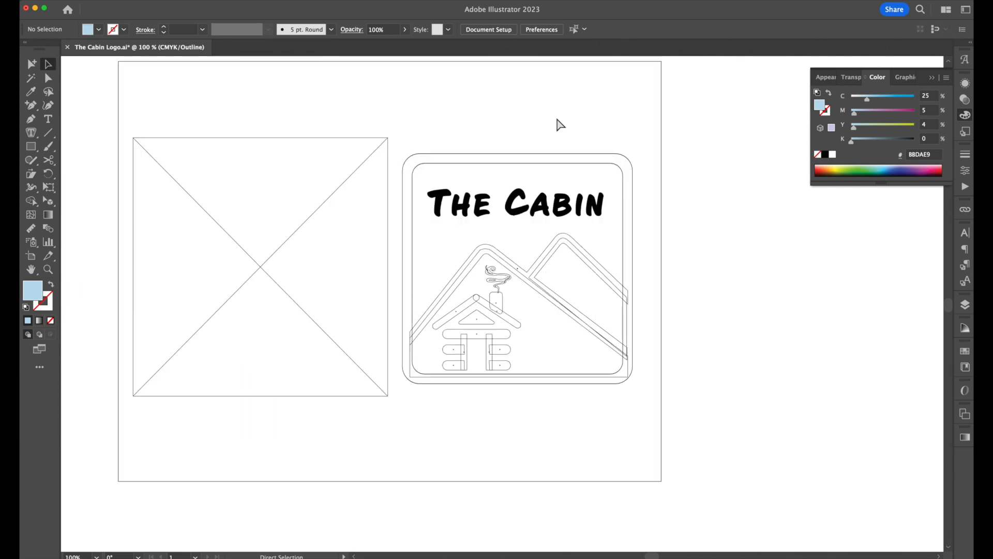
# Step: View the whole artboard with the typeface samples in outline form and return the display to Preview
pyautogui.press('super+minus')
pyautogui.press('super+minus')
pyautogui.click(161, 0)
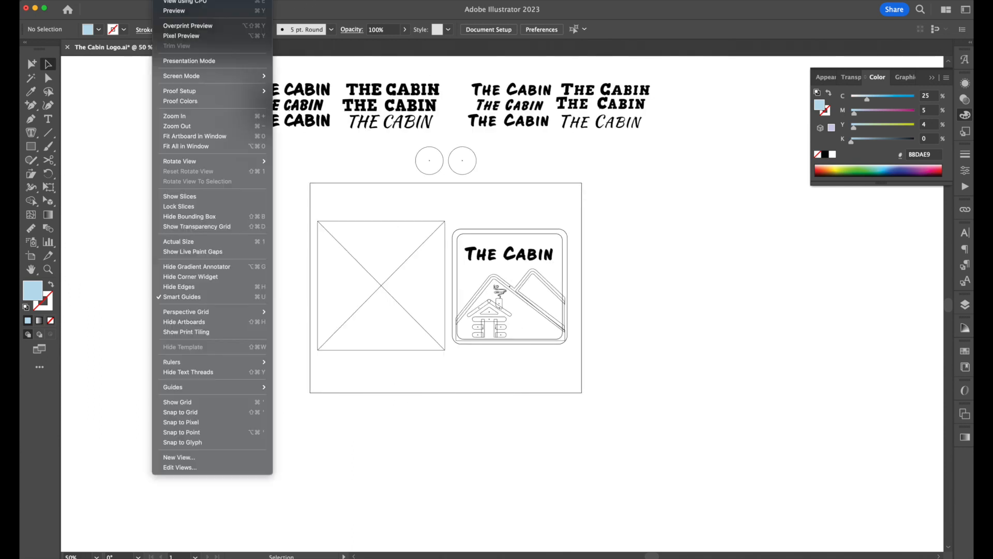
pyautogui.click(174, 11)
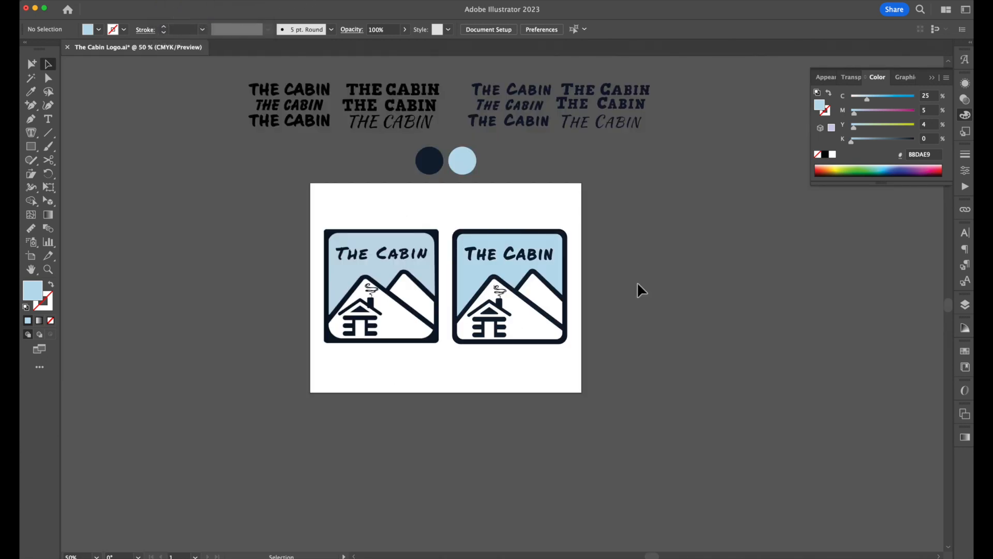
# Step: Review the finished vector logo in full colour, both as a whole and close up
pyautogui.press('super+minus')
pyautogui.press('super+minus')
pyautogui.press('super+plus')
pyautogui.press('super+plus')
pyautogui.press('super+plus')
pyautogui.press('super+plus')
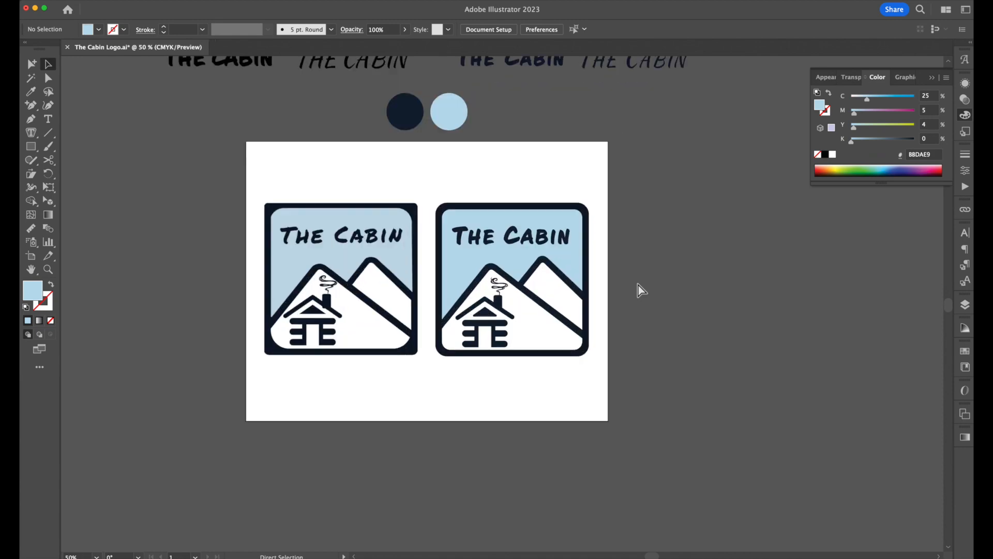
pyautogui.press('super+plus')
pyautogui.moveTo(507, 254); pyautogui.dragTo(712, 304)
pyautogui.moveTo(484, 301); pyautogui.dragTo(496, 345)
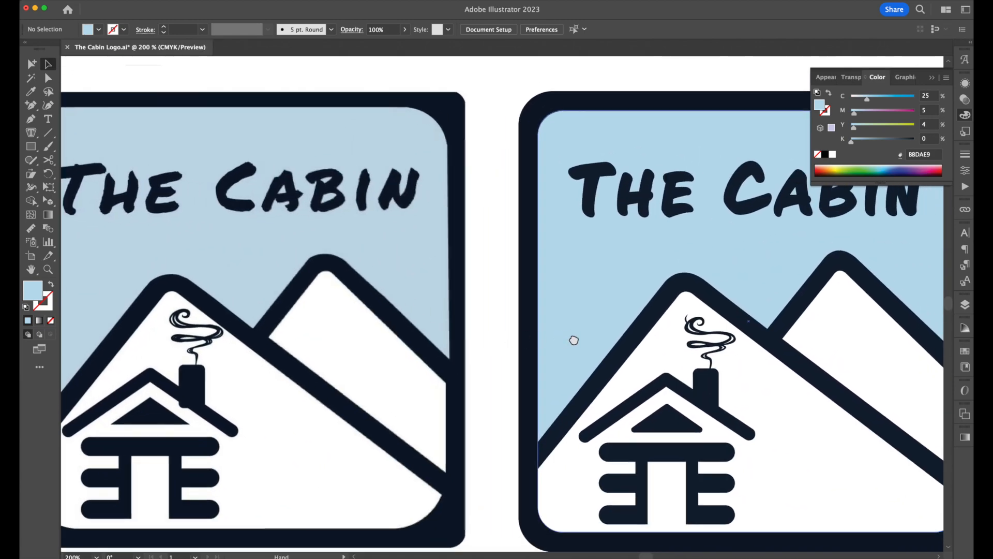
pyautogui.moveTo(574, 340); pyautogui.dragTo(346, 334)
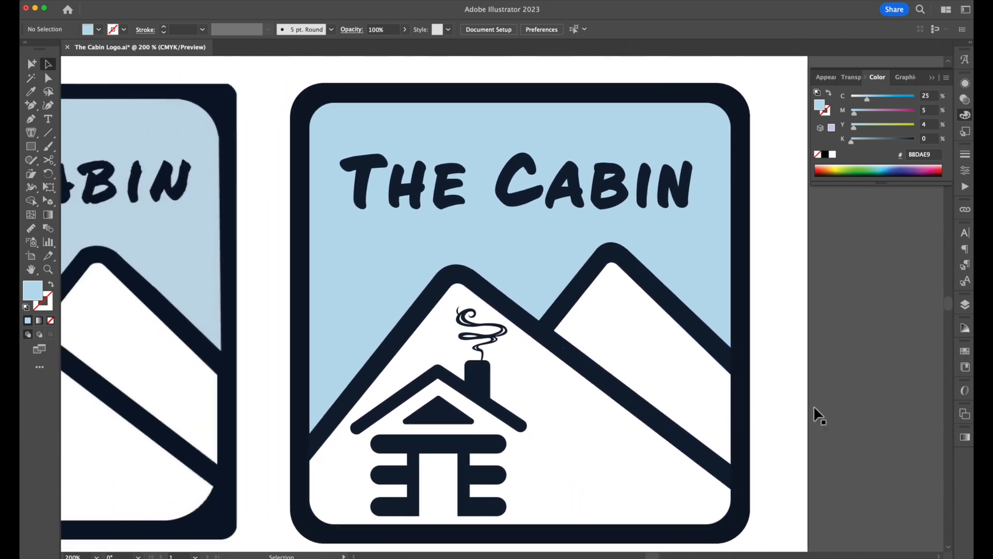
pyautogui.press('super+minus')
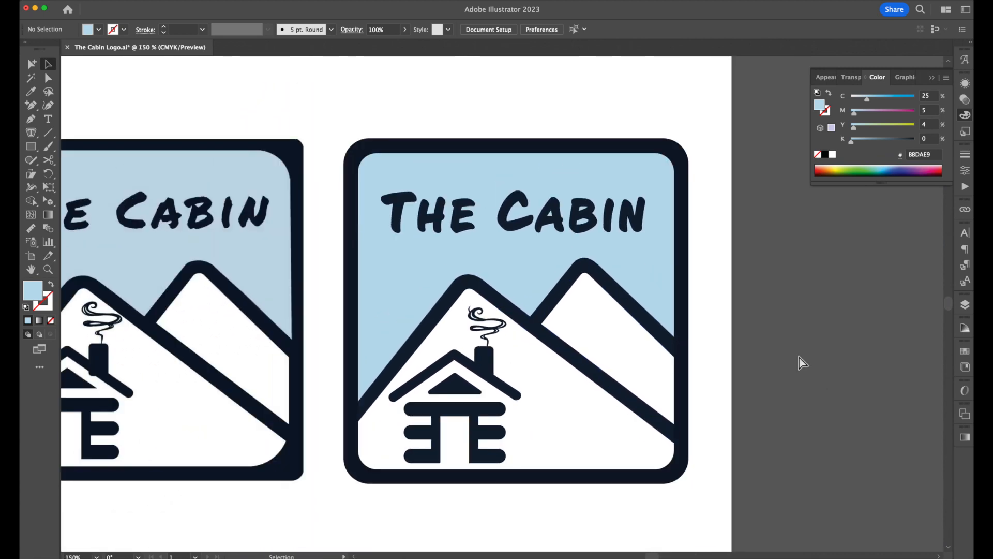
pyautogui.moveTo(806, 335); pyautogui.dragTo(771, 308)
pyautogui.press('super+plus')
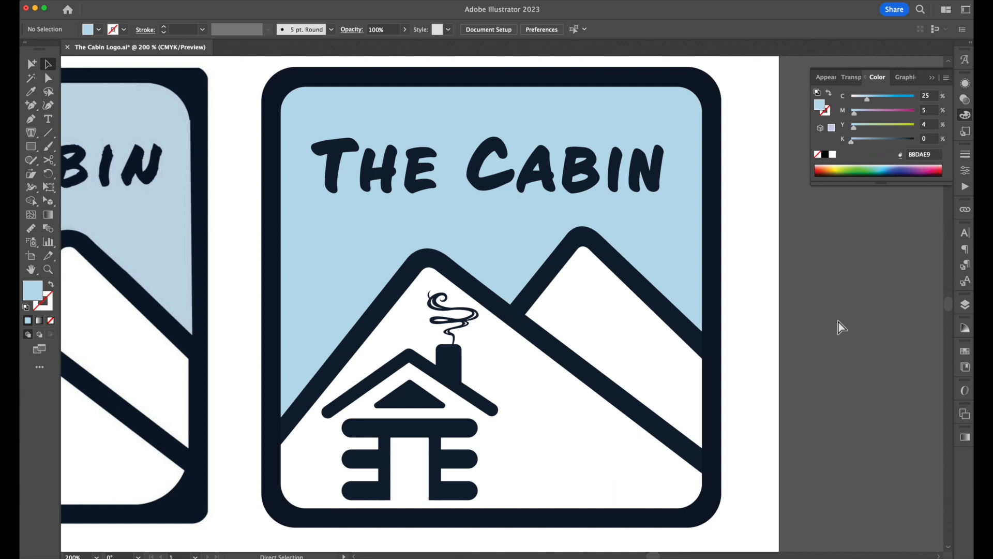
pyautogui.press('super+minus')
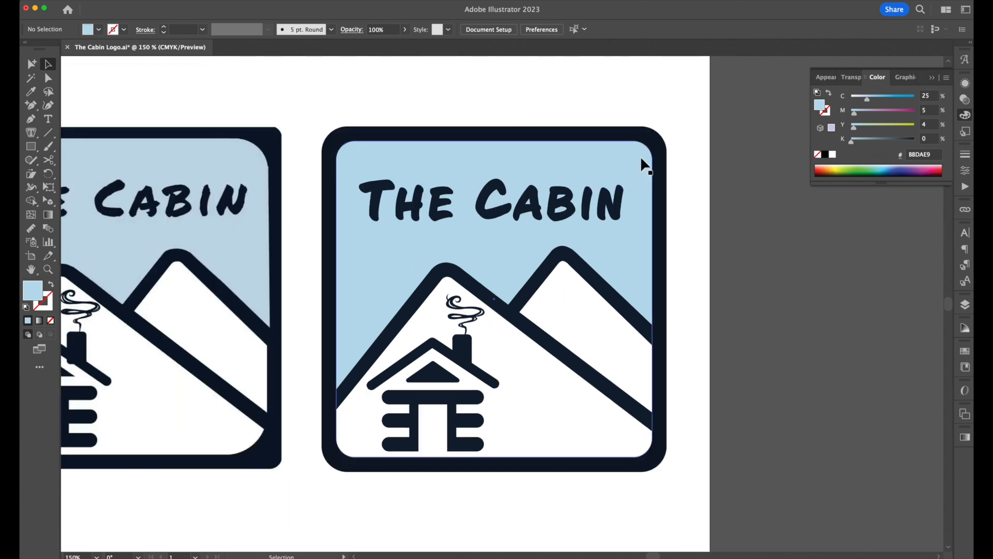